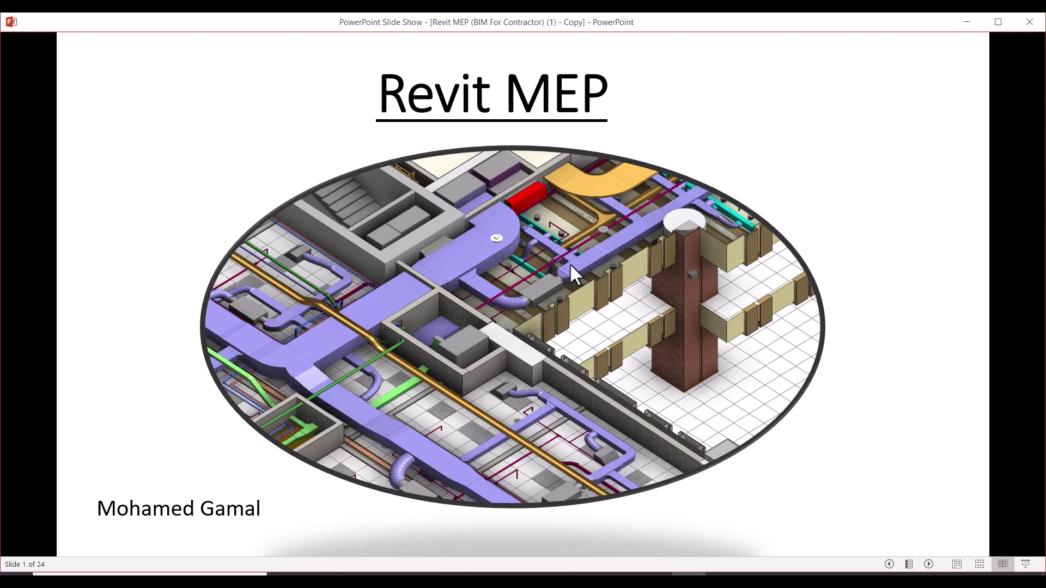
Leave the PowerPoint slide show and return to Revit's Ground Floor FFL plan.
{"action": "key", "text": "alt+Tab"}
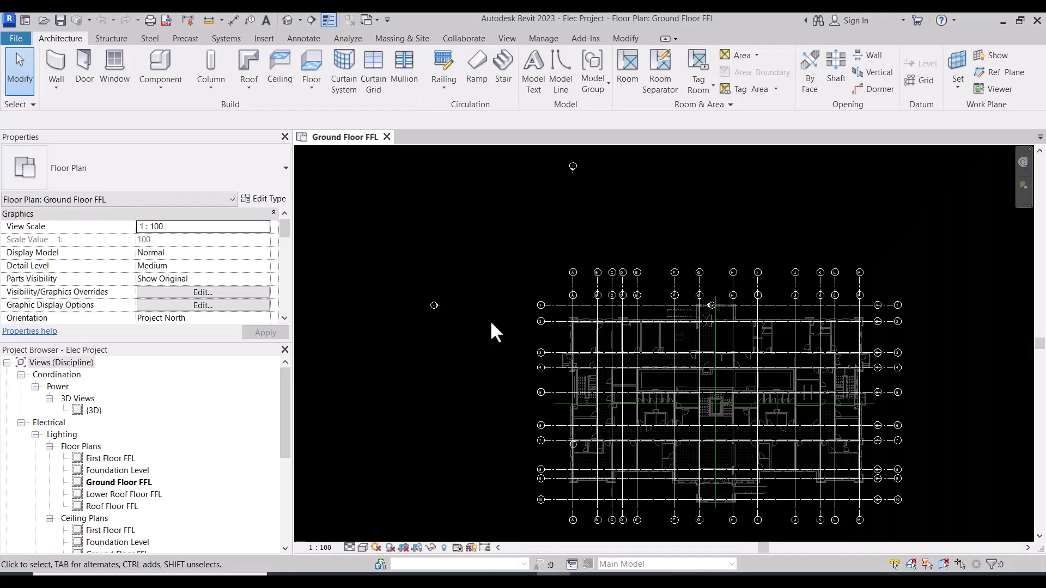
{"action": "scroll", "coordinate": [688, 404], "scroll_direction": "up", "scroll_amount": 2}
{"action": "middle_click_drag", "start_coordinate": [648, 394], "coordinate": [567, 358]}
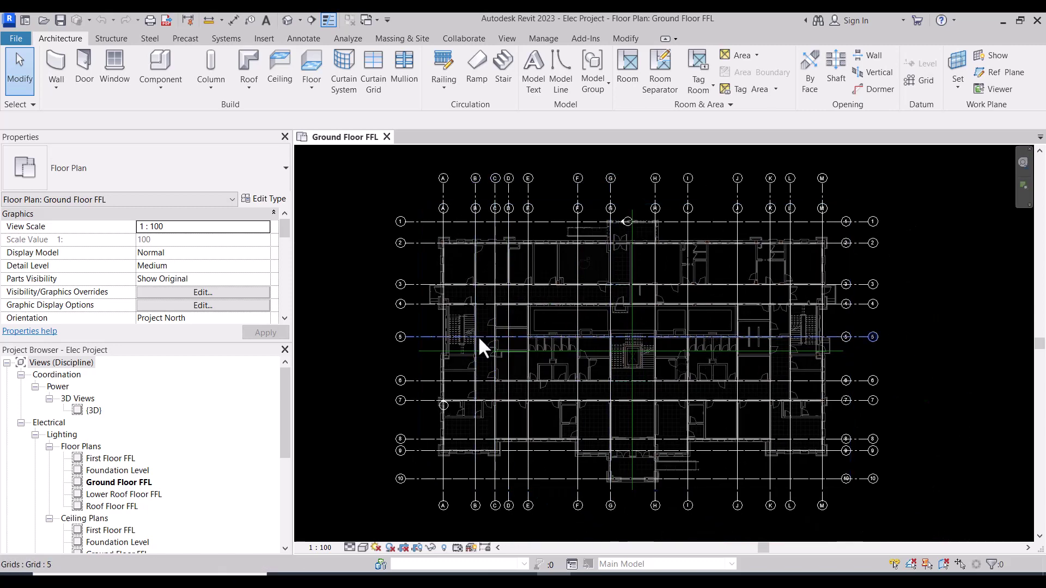
{"action": "middle_click_drag", "start_coordinate": [372, 279], "coordinate": [389, 290]}
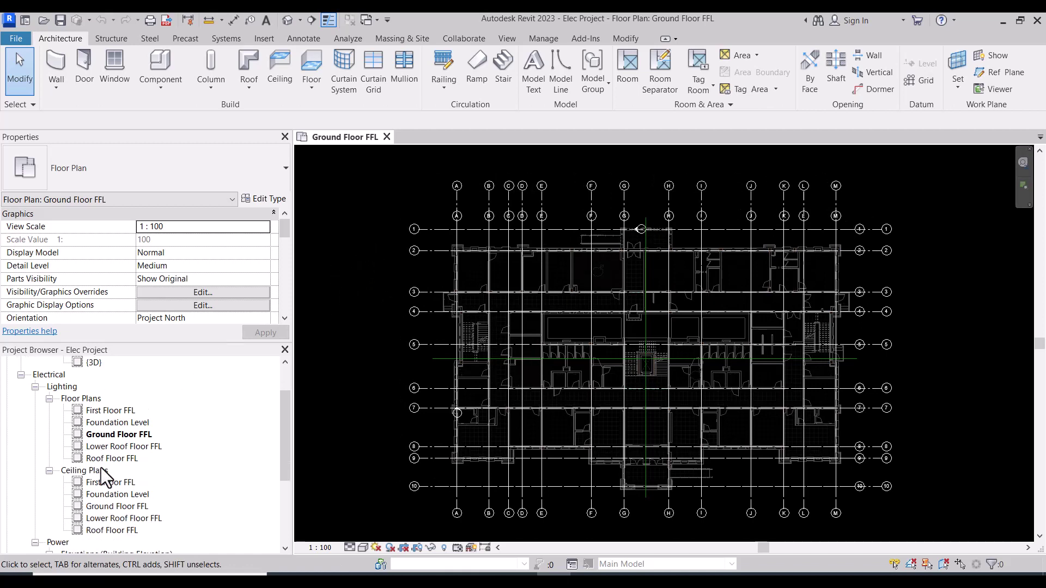
{"action": "scroll", "coordinate": [120, 406], "scroll_direction": "down", "scroll_amount": 2}
{"action": "left_click", "coordinate": [107, 422]}
{"action": "left_click", "coordinate": [110, 433]}
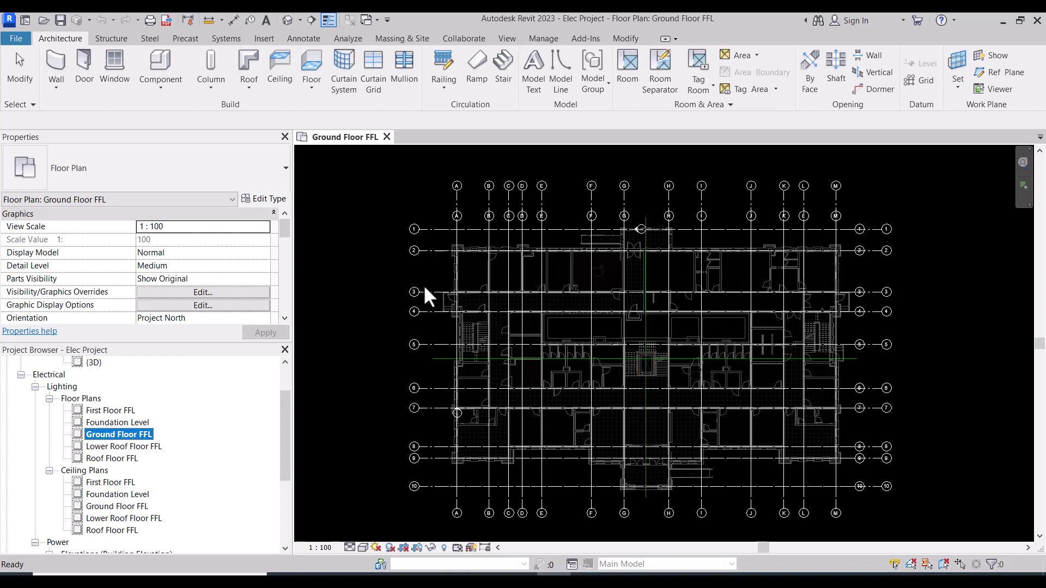
{"action": "left_click", "coordinate": [384, 260]}
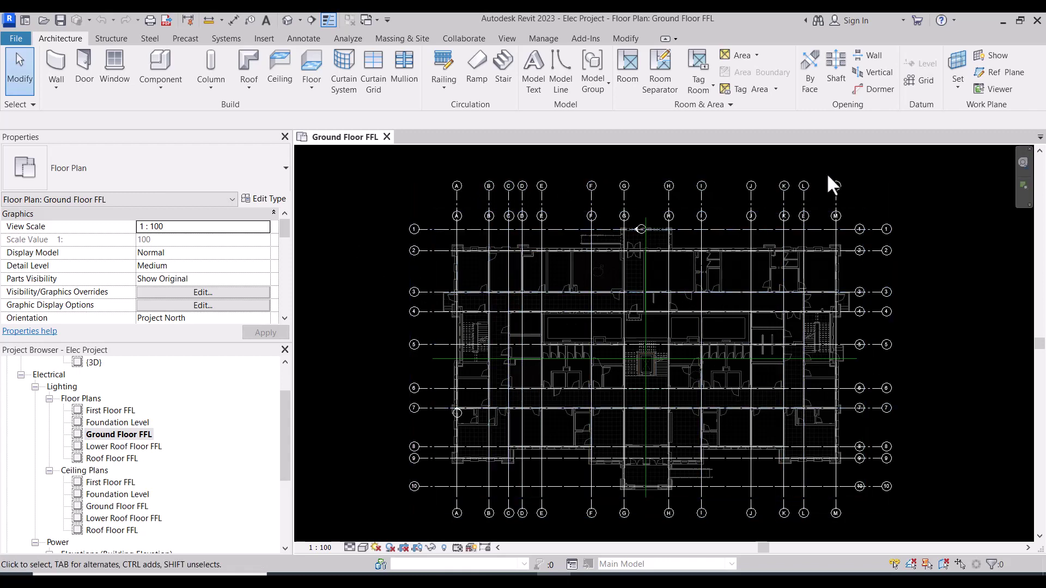
{"action": "middle_click_drag", "start_coordinate": [393, 372], "coordinate": [372, 351]}
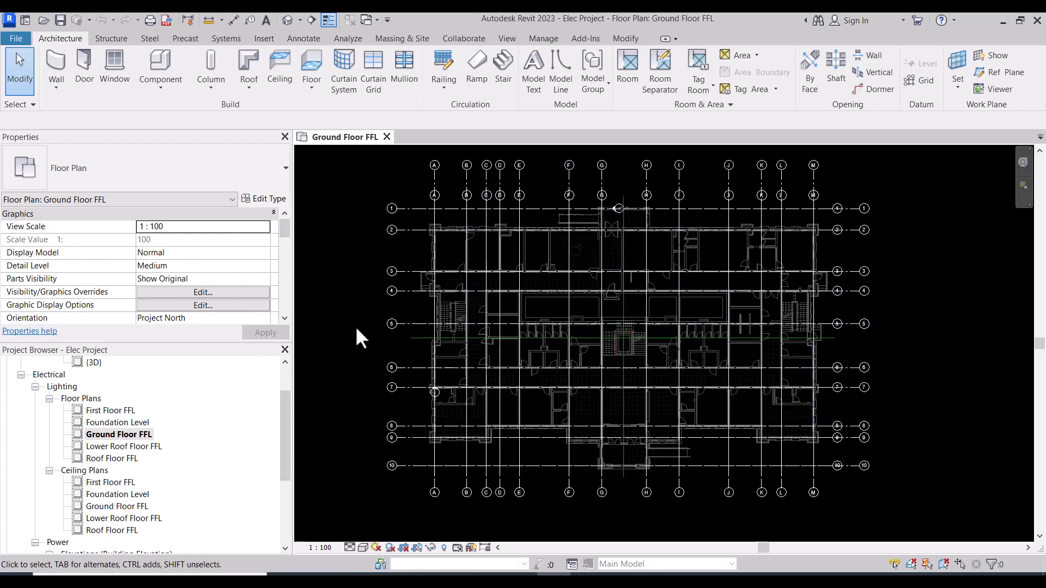
{"action": "middle_click_drag", "start_coordinate": [363, 299], "coordinate": [368, 310]}
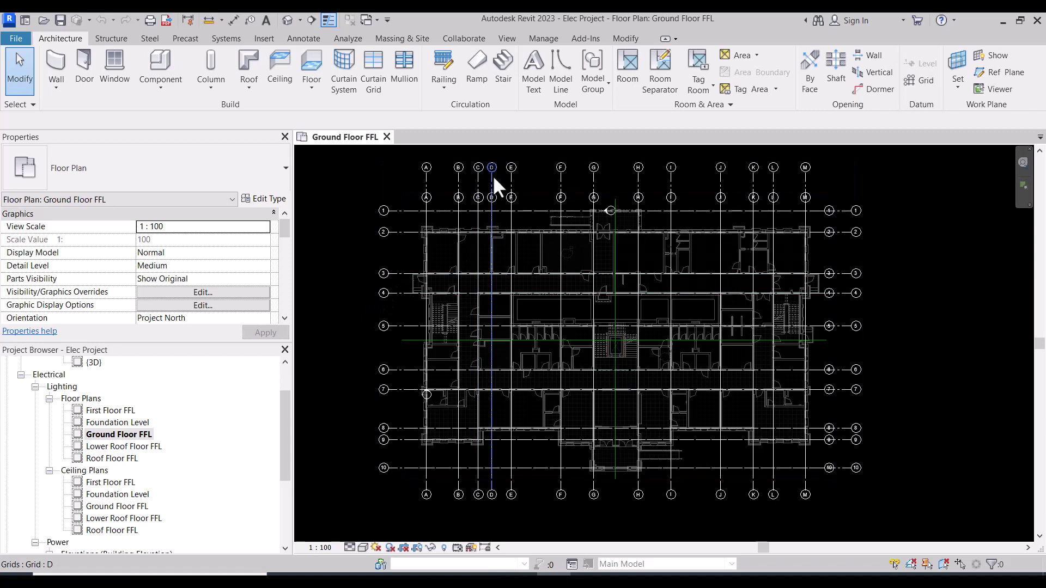
{"action": "scroll", "coordinate": [492, 175], "scroll_direction": "up", "scroll_amount": 2}
{"action": "scroll", "coordinate": [489, 188], "scroll_direction": "up", "scroll_amount": 2}
{"action": "scroll", "coordinate": [544, 257], "scroll_direction": "down", "scroll_amount": 1}
{"action": "scroll", "coordinate": [543, 257], "scroll_direction": "down", "scroll_amount": 1}
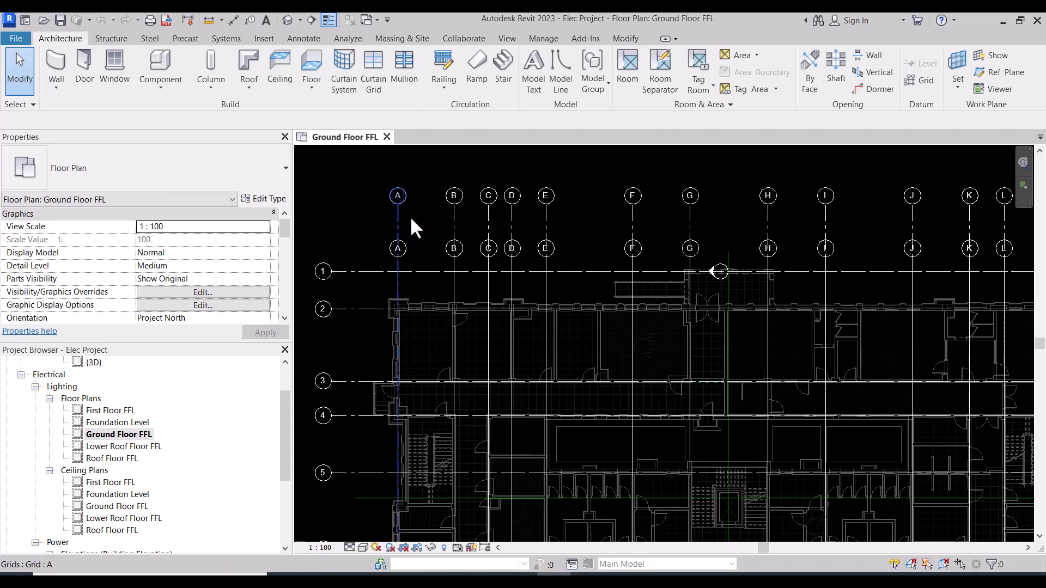
{"action": "left_click", "coordinate": [344, 238]}
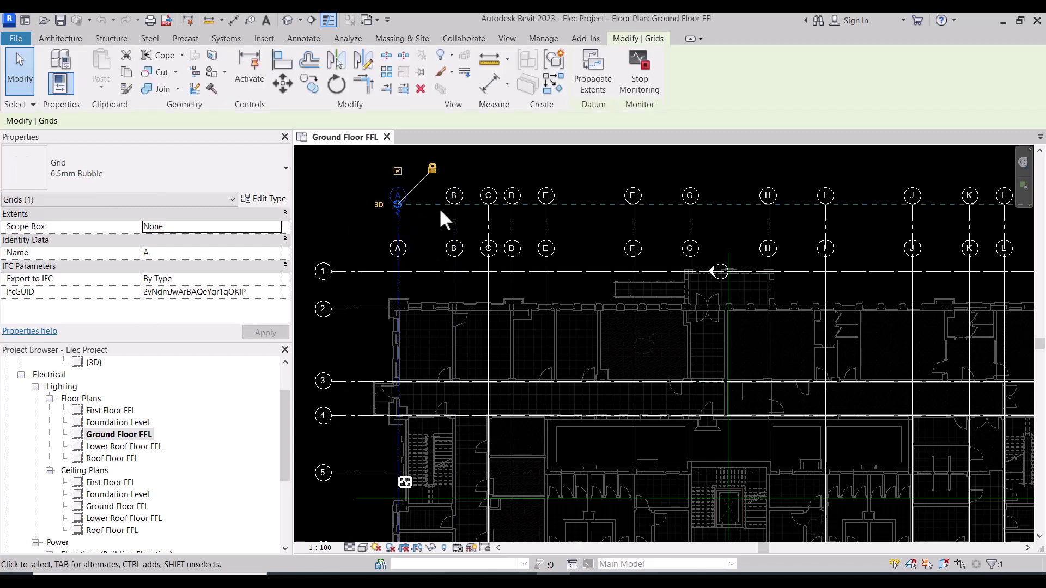
{"action": "scroll", "coordinate": [439, 208], "scroll_direction": "down", "scroll_amount": 2}
{"action": "key", "text": "Escape"}
{"action": "scroll", "coordinate": [439, 208], "scroll_direction": "down", "scroll_amount": 1}
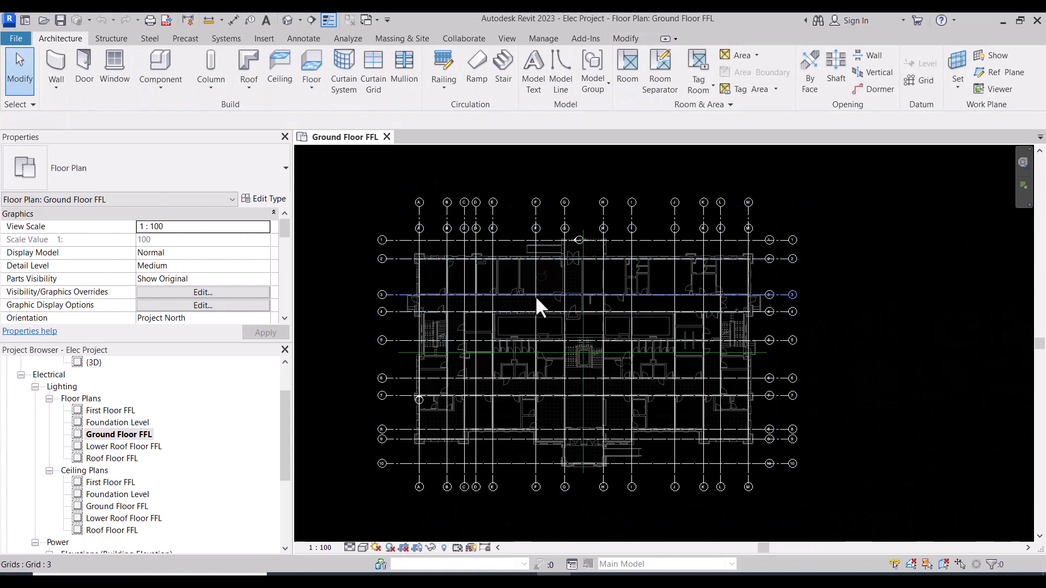
{"action": "scroll", "coordinate": [613, 318], "scroll_direction": "up", "scroll_amount": 1}
{"action": "scroll", "coordinate": [612, 319], "scroll_direction": "up", "scroll_amount": 2}
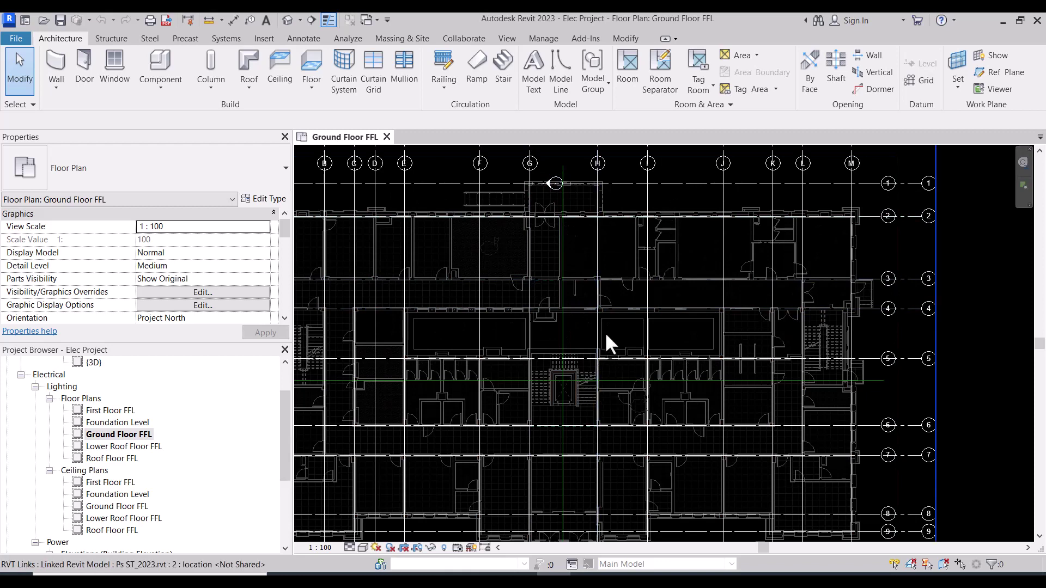
{"action": "scroll", "coordinate": [605, 332], "scroll_direction": "down", "scroll_amount": 2}
{"action": "scroll", "coordinate": [595, 364], "scroll_direction": "down", "scroll_amount": 1}
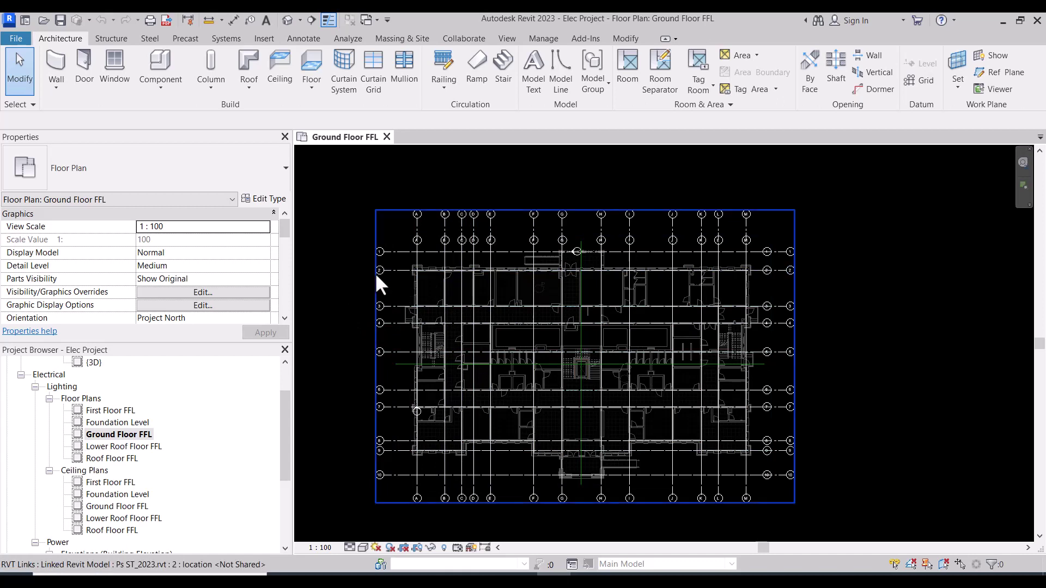
{"action": "key", "text": "v"}
{"action": "key", "text": "g"}
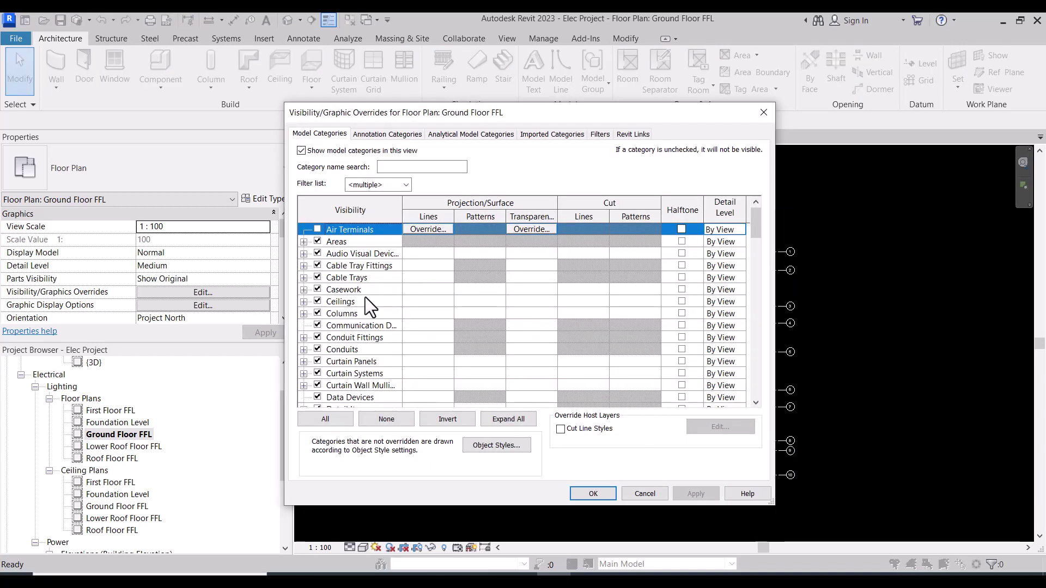
{"action": "left_click", "coordinate": [381, 134]}
{"action": "left_click", "coordinate": [370, 282]}
{"action": "scroll", "coordinate": [370, 282], "scroll_direction": "down", "scroll_amount": 6}
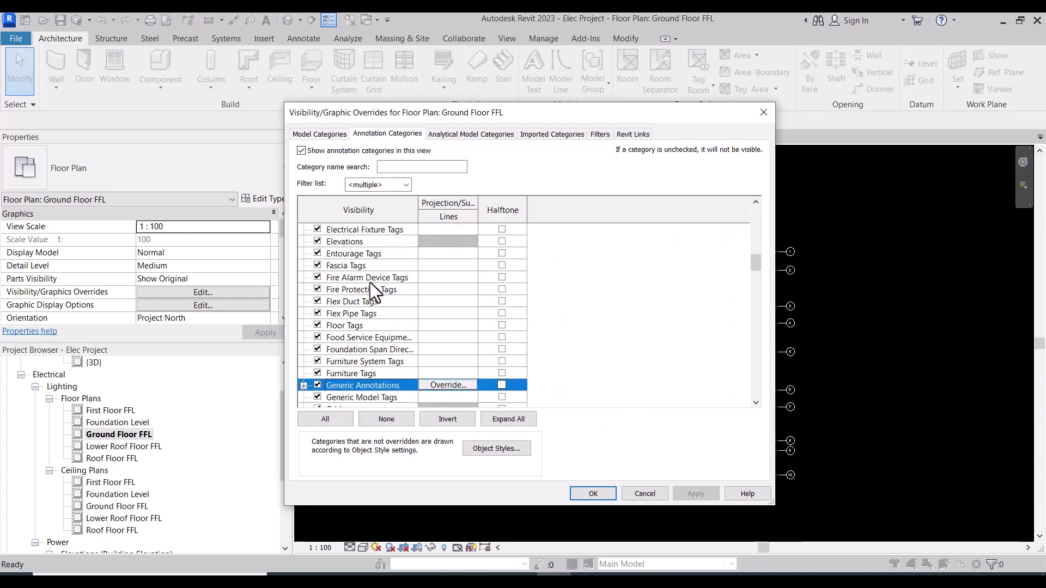
{"action": "scroll", "coordinate": [355, 346], "scroll_direction": "down", "scroll_amount": 1}
{"action": "scroll", "coordinate": [355, 346], "scroll_direction": "down", "scroll_amount": 1}
{"action": "left_click", "coordinate": [318, 349]}
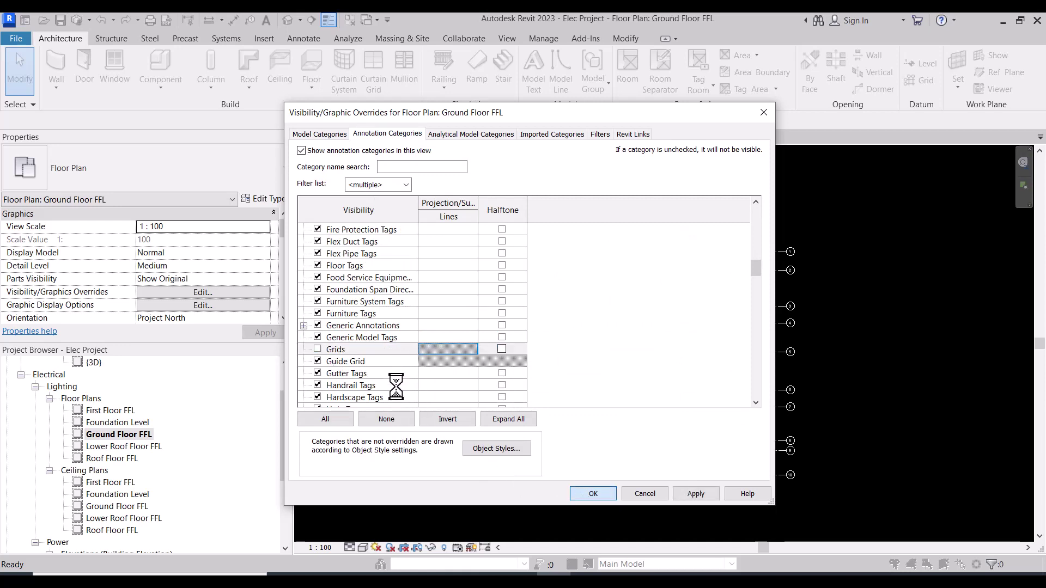
{"action": "key", "text": "Return"}
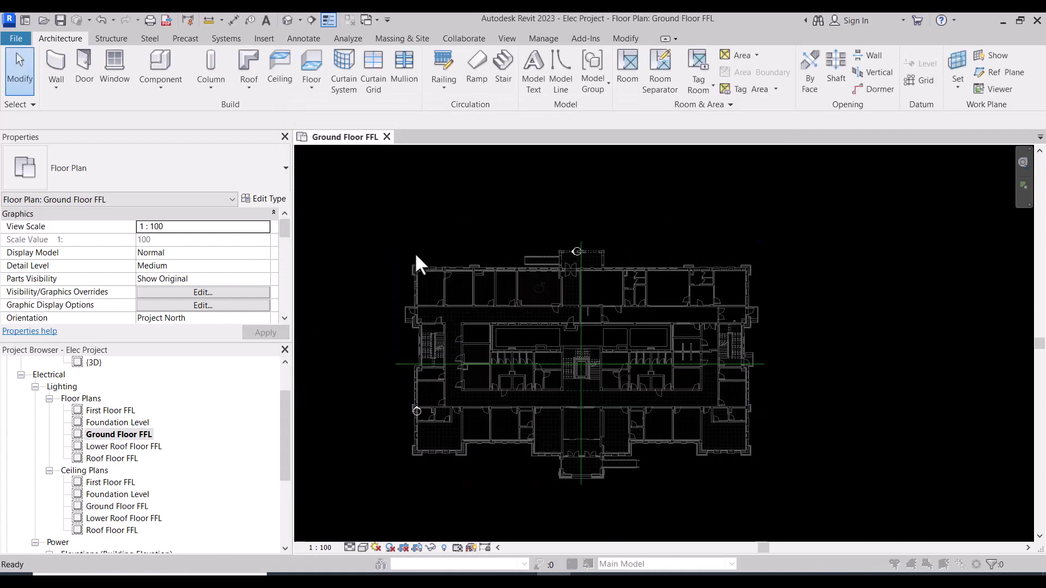
{"action": "key", "text": "v"}
{"action": "key", "text": "v"}
{"action": "left_click", "coordinate": [387, 134]}
{"action": "left_click", "coordinate": [362, 315]}
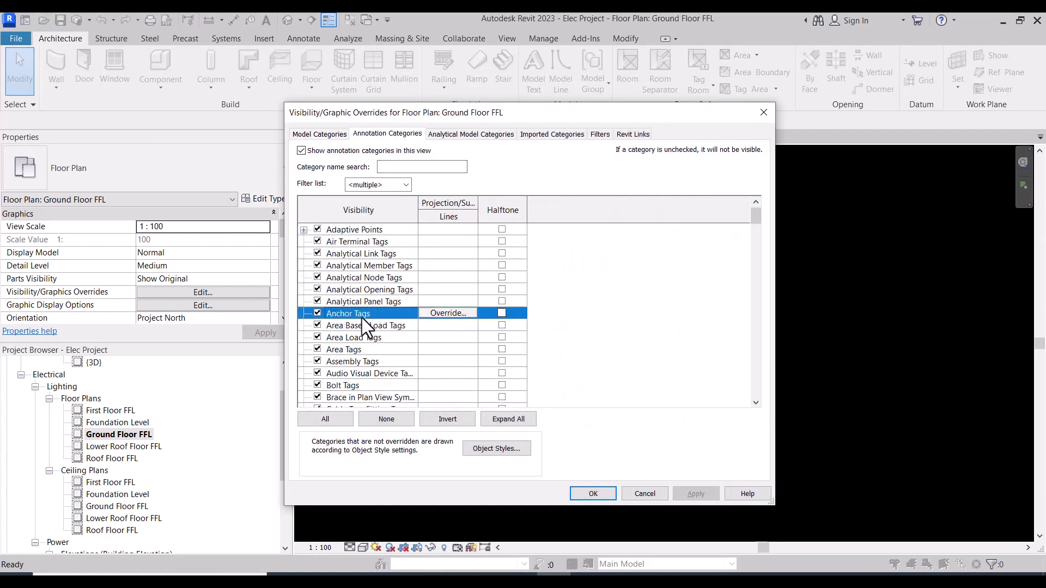
{"action": "scroll", "coordinate": [376, 387], "scroll_direction": "down", "scroll_amount": 10}
{"action": "left_click", "coordinate": [375, 385]}
{"action": "scroll", "coordinate": [376, 391], "scroll_direction": "down", "scroll_amount": 1}
{"action": "left_click", "coordinate": [317, 373]}
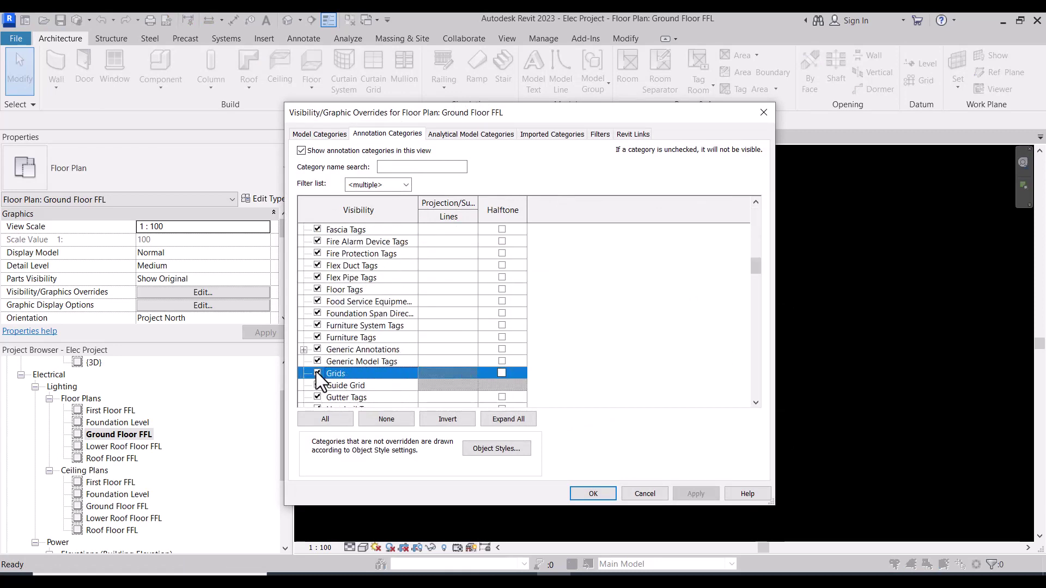
{"action": "left_click", "coordinate": [593, 493]}
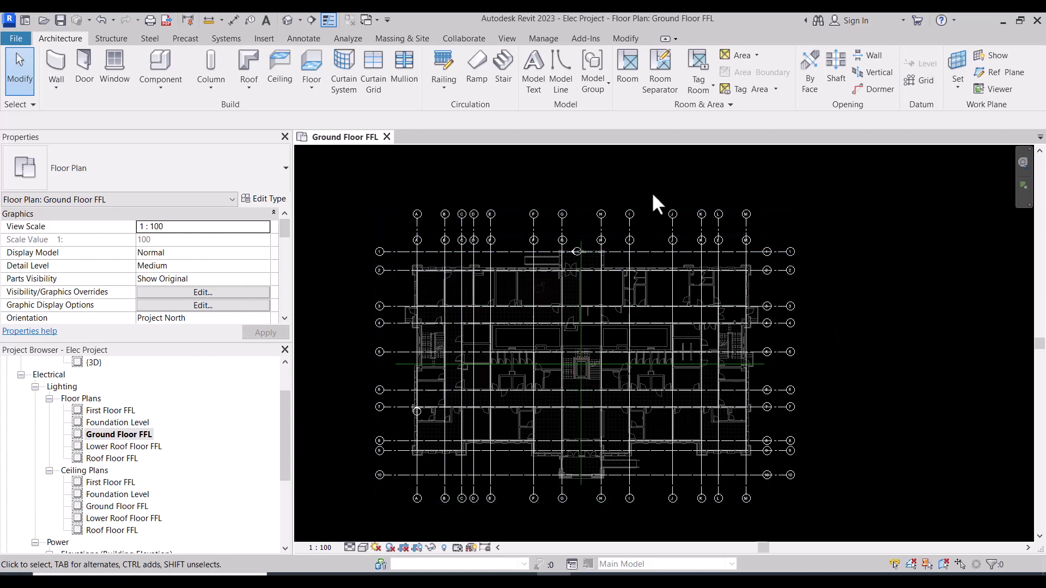
Open Visibility/Graphics with VG and open the Revit Links display settings for Ps AR_2023.rvt.
{"action": "key", "text": "v"}
{"action": "key", "text": "g"}
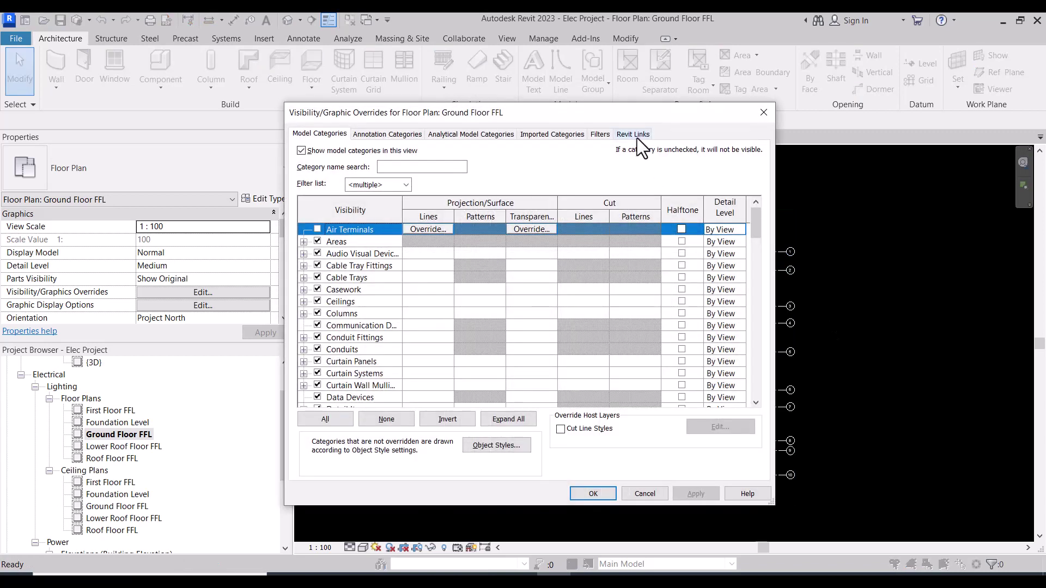
{"action": "left_click", "coordinate": [633, 134]}
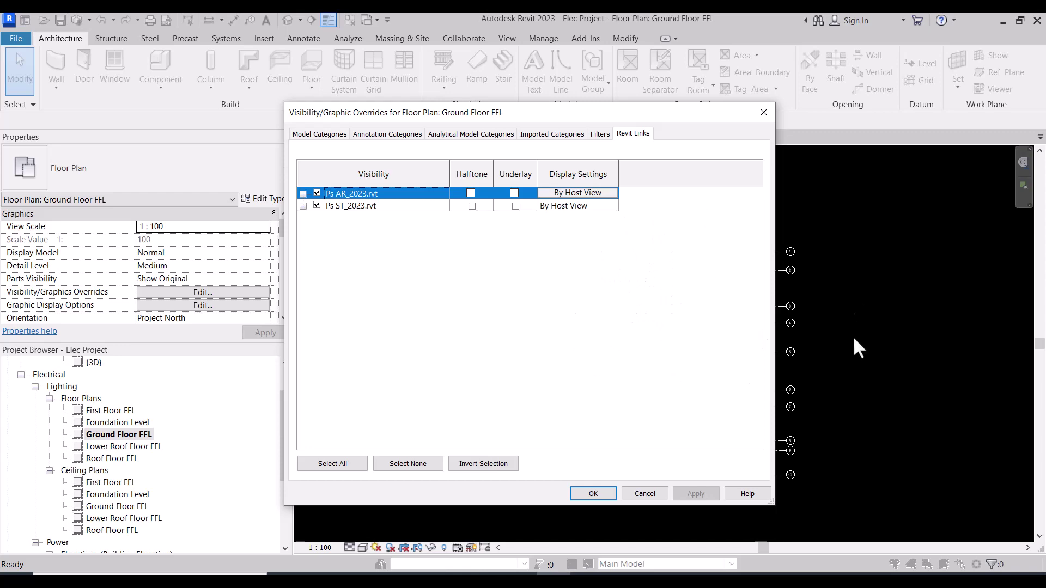
{"action": "left_click_drag", "start_coordinate": [338, 113], "coordinate": [406, 109]}
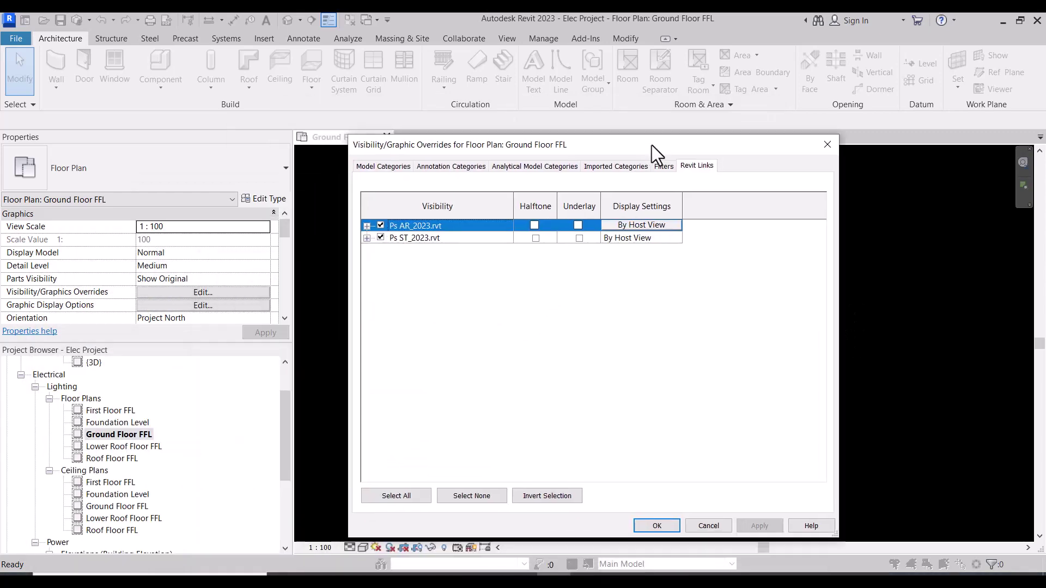
{"action": "left_click_drag", "start_coordinate": [469, 112], "coordinate": [460, 122]}
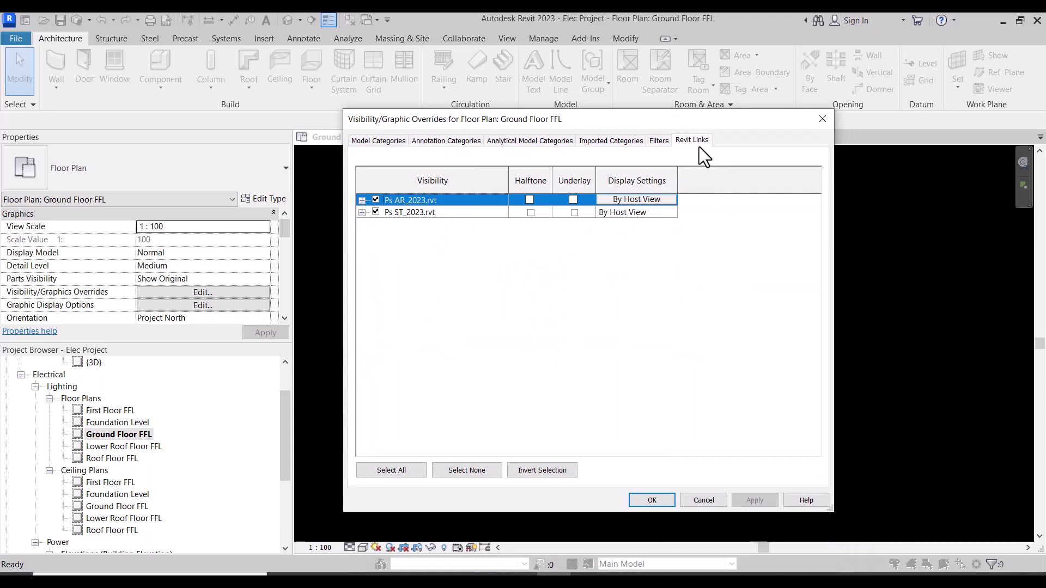
{"action": "left_click", "coordinate": [653, 199]}
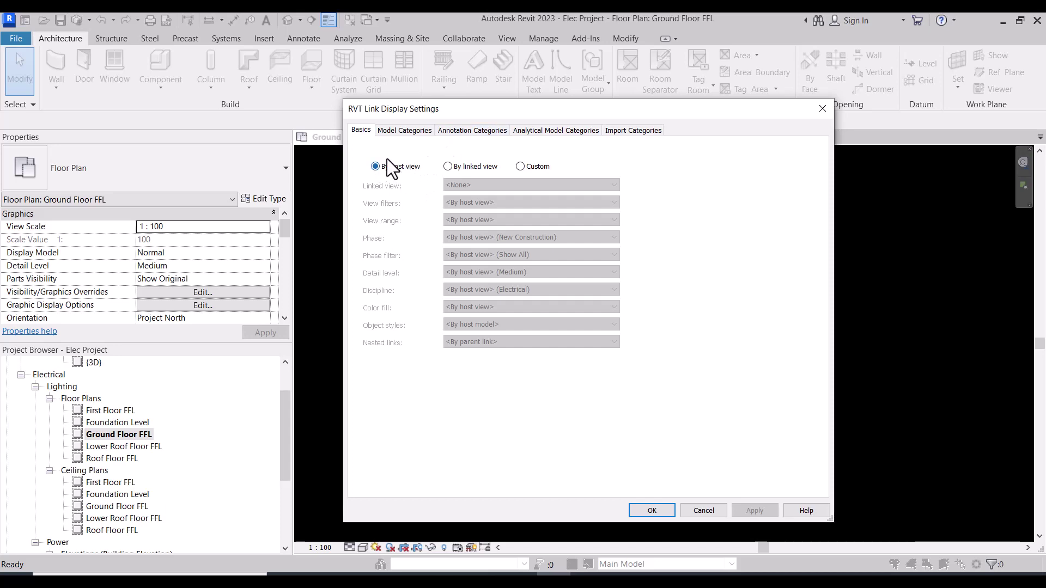
Set the Ps AR_2023.rvt link display to Custom, with annotation categories set to <Custom>.
{"action": "left_click", "coordinate": [520, 166]}
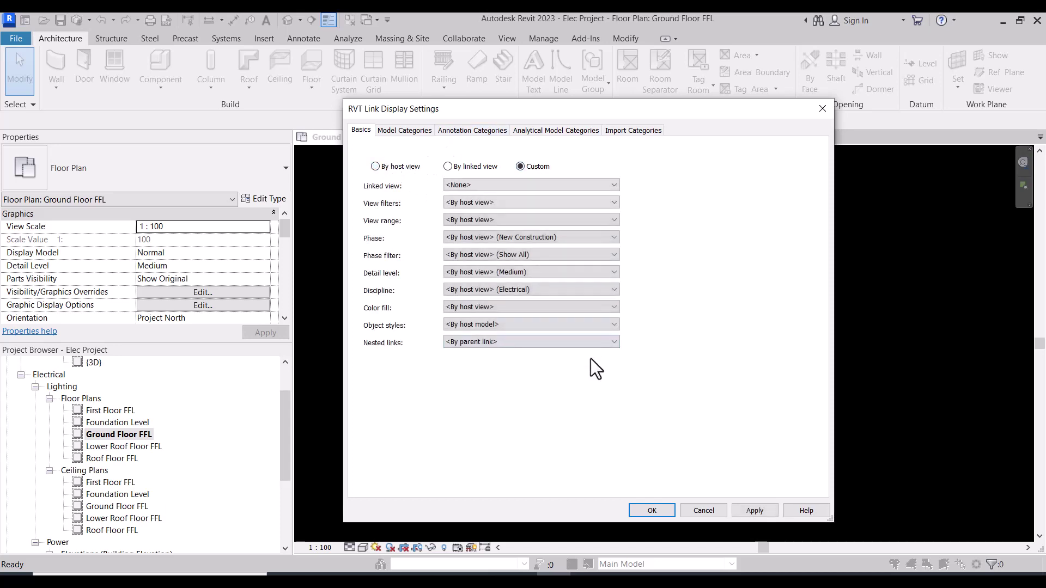
{"action": "left_click", "coordinate": [463, 130]}
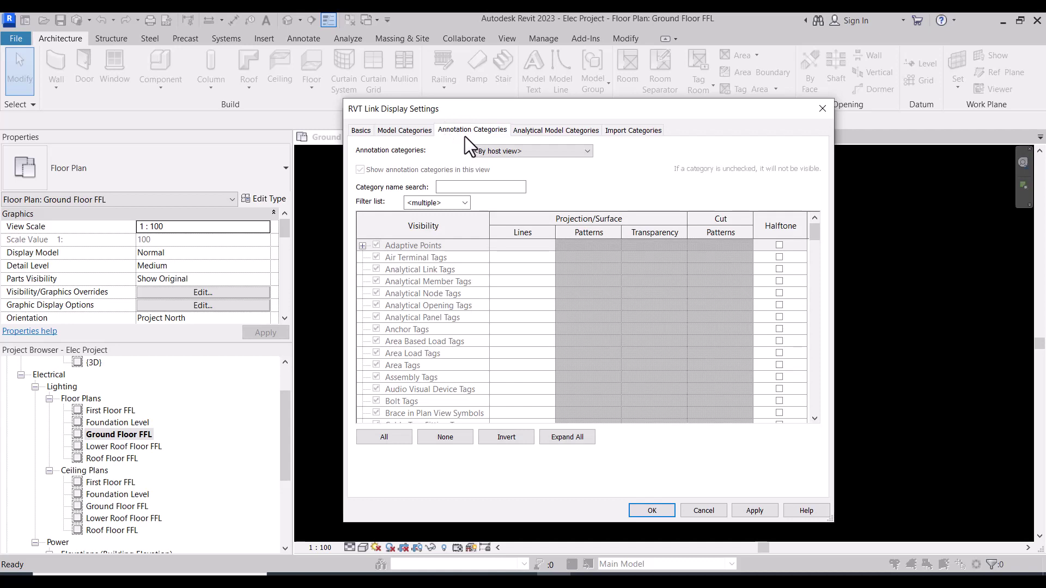
{"action": "left_click", "coordinate": [513, 150]}
{"action": "left_click", "coordinate": [512, 168]}
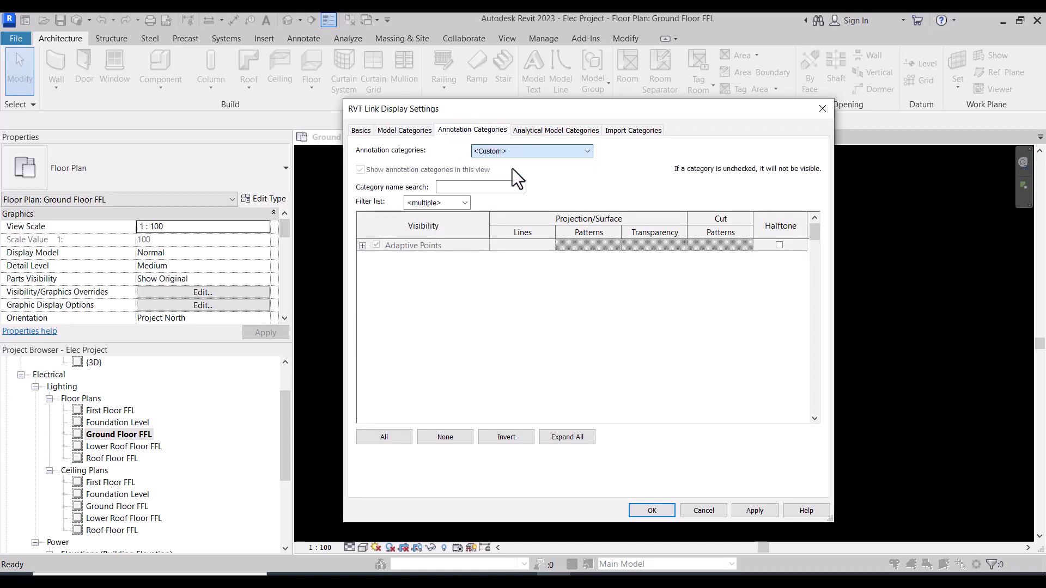
{"action": "left_click", "coordinate": [439, 299]}
Uncheck Grids, Matchline and Scope Boxes in the link's annotation categories.
{"action": "key", "text": "g"}
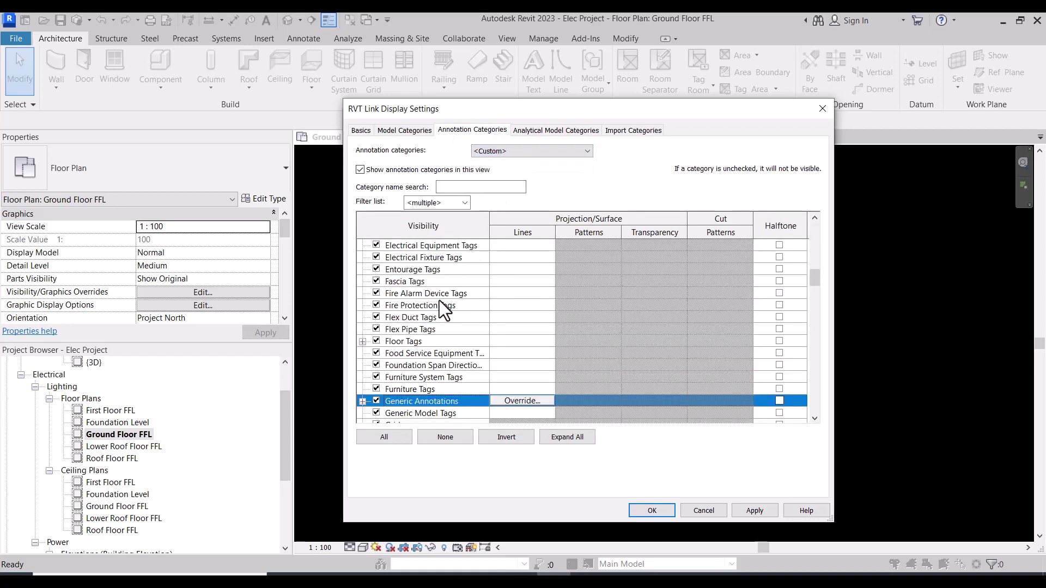
{"action": "scroll", "coordinate": [439, 300], "scroll_direction": "down", "scroll_amount": 1}
{"action": "scroll", "coordinate": [433, 315], "scroll_direction": "down", "scroll_amount": 2}
{"action": "scroll", "coordinate": [406, 354], "scroll_direction": "down", "scroll_amount": 2}
{"action": "left_click", "coordinate": [375, 365]}
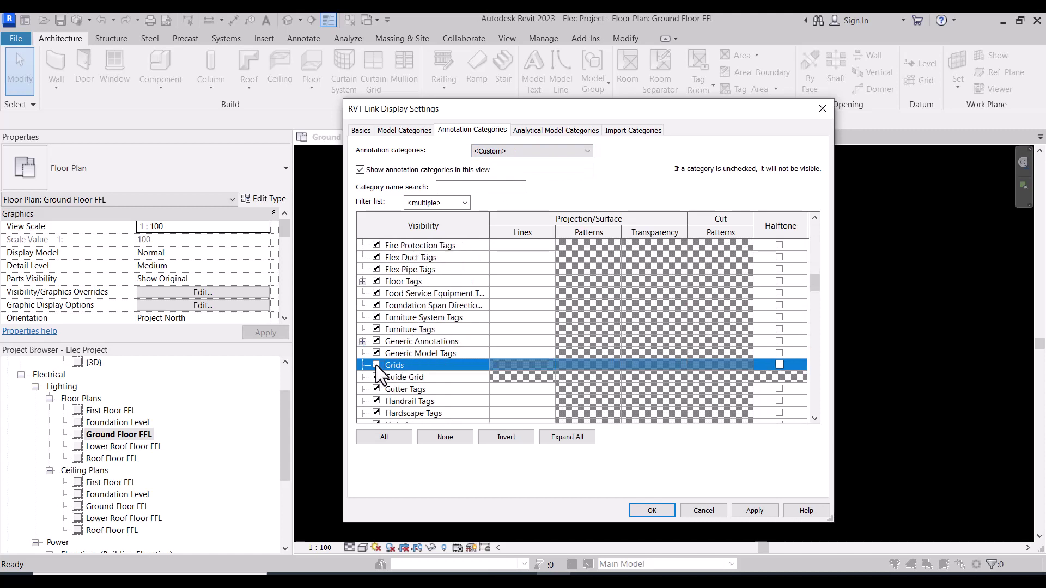
{"action": "left_click", "coordinate": [426, 330]}
{"action": "key", "text": "m"}
{"action": "scroll", "coordinate": [427, 335], "scroll_direction": "down", "scroll_amount": 1}
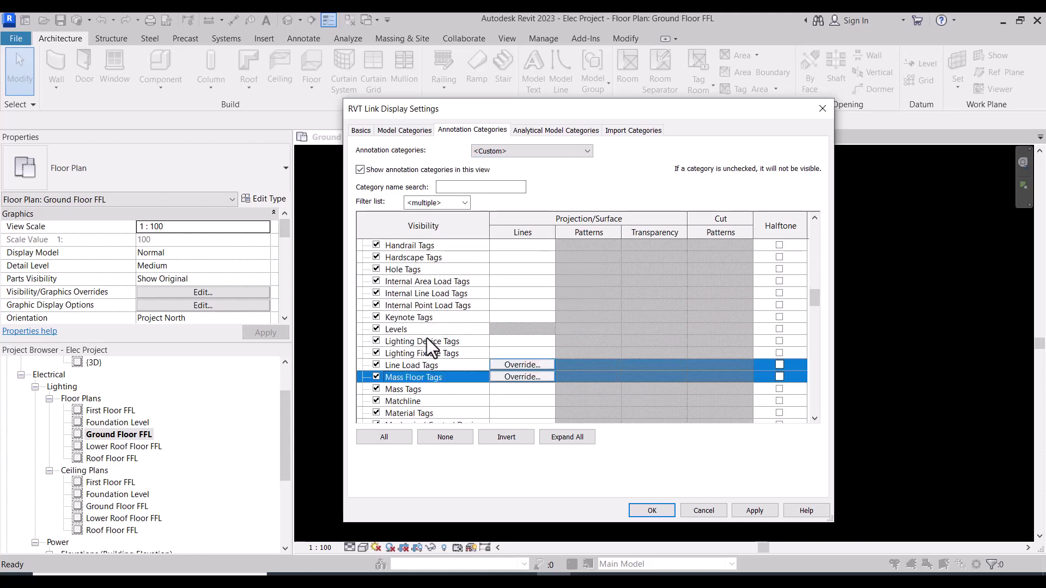
{"action": "scroll", "coordinate": [426, 338], "scroll_direction": "down", "scroll_amount": 3}
{"action": "left_click", "coordinate": [376, 365]}
{"action": "left_click", "coordinate": [425, 286]}
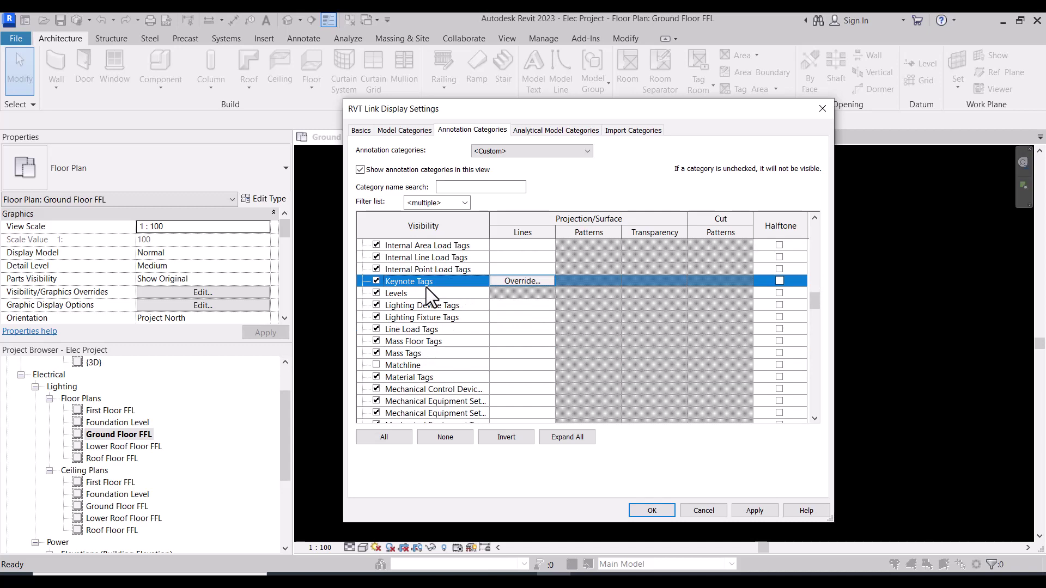
{"action": "key", "text": "s"}
{"action": "scroll", "coordinate": [430, 300], "scroll_direction": "down", "scroll_amount": 3}
{"action": "left_click", "coordinate": [376, 377]}
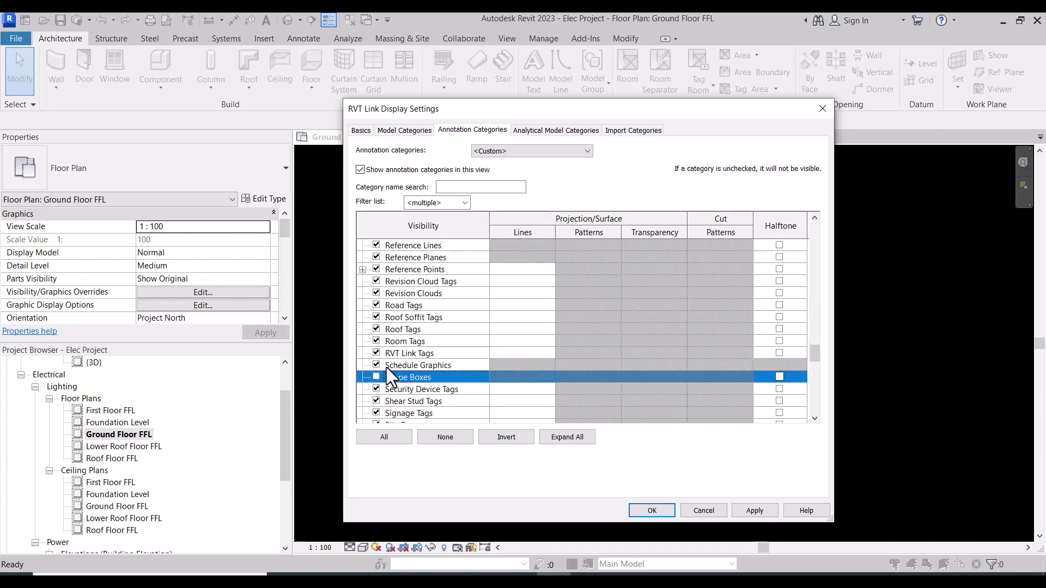
Confirm the architectural link settings and open display settings for Ps ST_2023.rvt.
{"action": "left_click", "coordinate": [657, 512]}
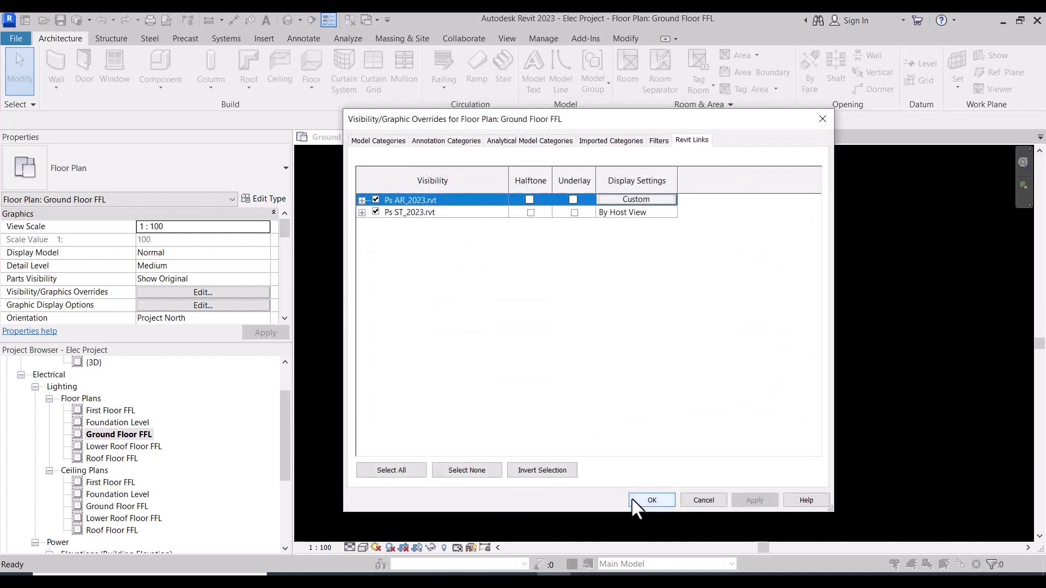
{"action": "left_click_drag", "start_coordinate": [626, 127], "coordinate": [684, 423]}
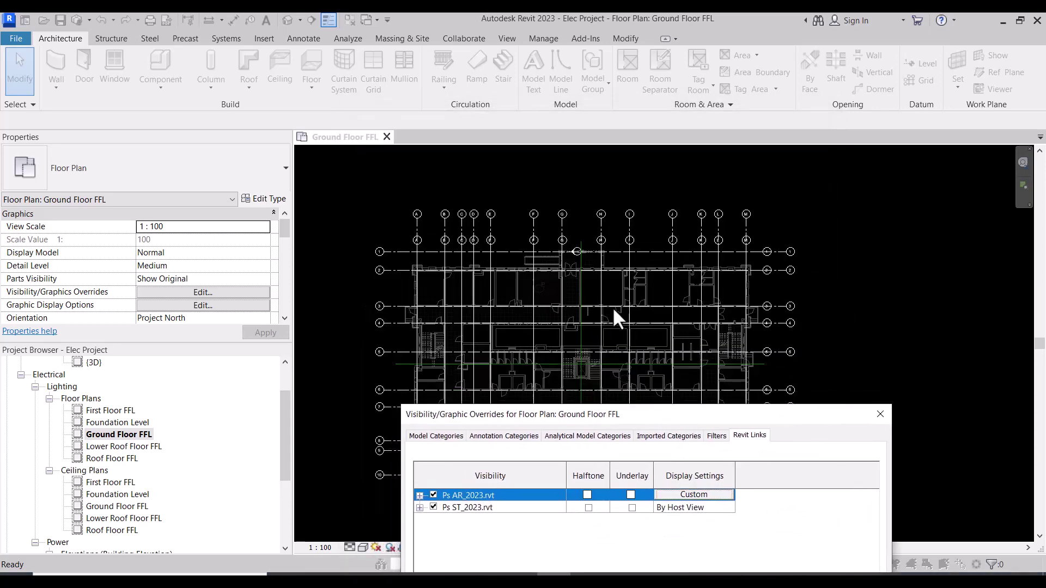
{"action": "left_click_drag", "start_coordinate": [599, 414], "coordinate": [531, 110]}
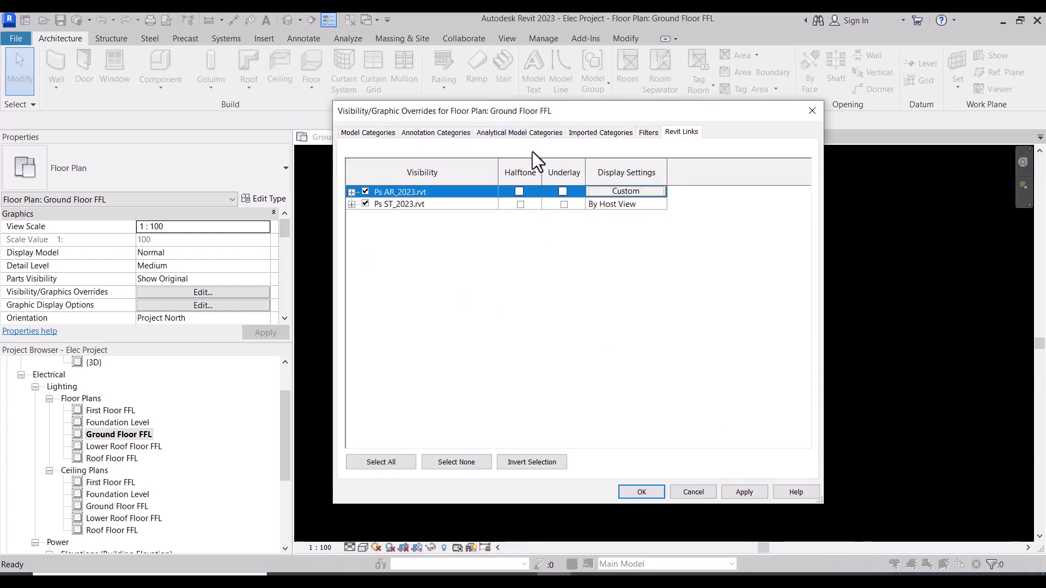
{"action": "left_click", "coordinate": [609, 201]}
{"action": "left_click", "coordinate": [616, 206]}
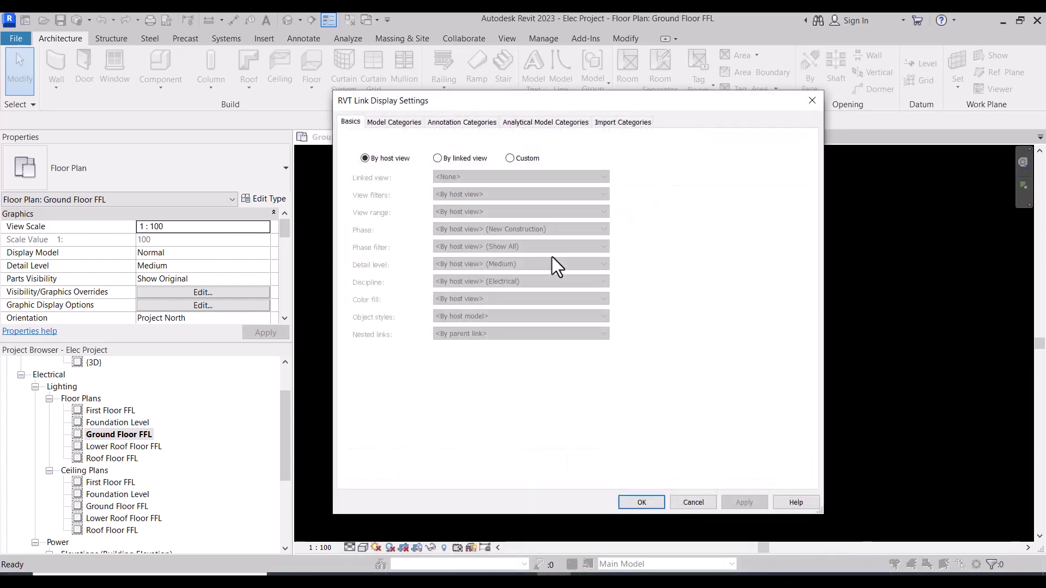
Set the Ps ST_2023.rvt link display to Custom, with annotation categories set to <Custom>.
{"action": "left_click", "coordinate": [509, 159]}
{"action": "left_click", "coordinate": [441, 122]}
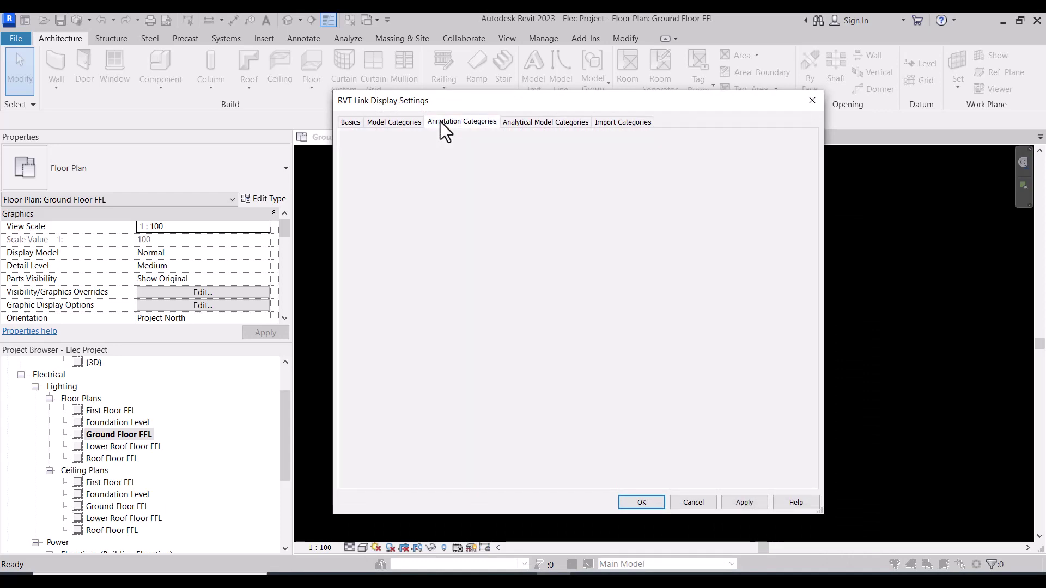
{"action": "left_click", "coordinate": [486, 143]}
{"action": "left_click", "coordinate": [486, 165]}
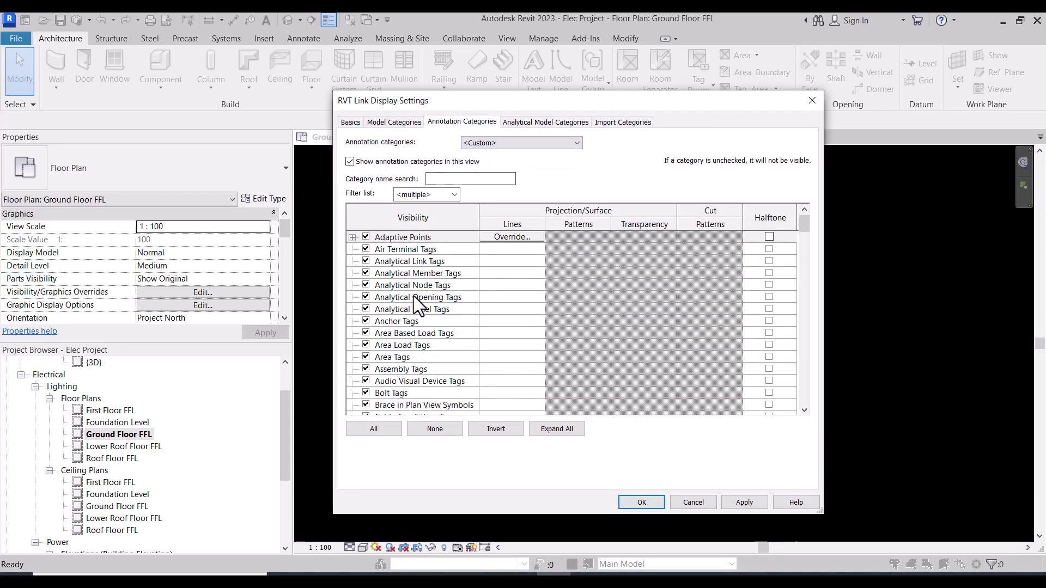
{"action": "left_click", "coordinate": [413, 296]}
Hide Grids, Matchline and Scope Boxes for the structural link and confirm both dialogs.
{"action": "key", "text": "g"}
{"action": "scroll", "coordinate": [414, 296], "scroll_direction": "down", "scroll_amount": 2}
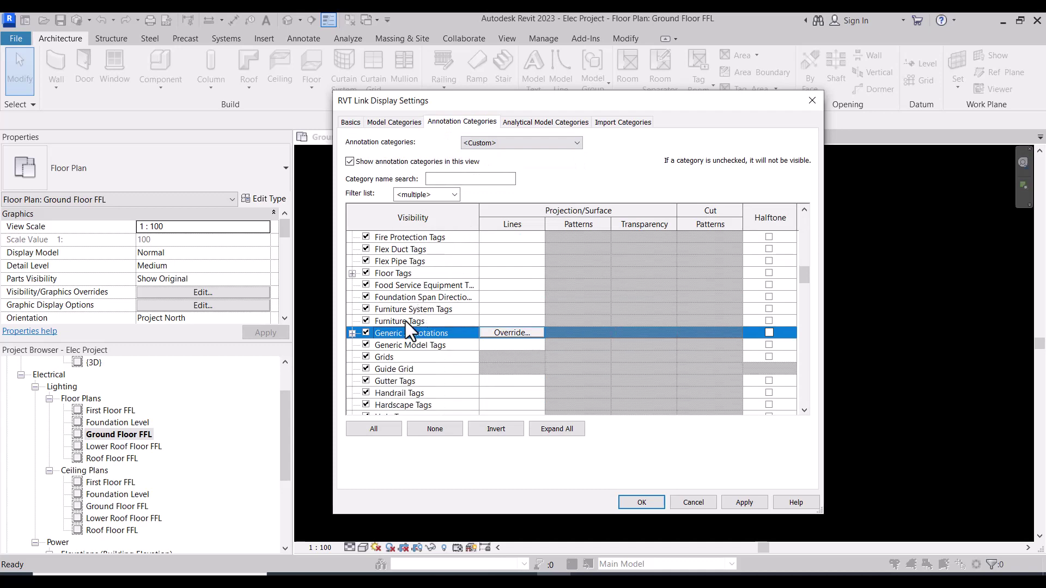
{"action": "left_click", "coordinate": [366, 355]}
{"action": "left_click", "coordinate": [381, 286]}
{"action": "key", "text": "m"}
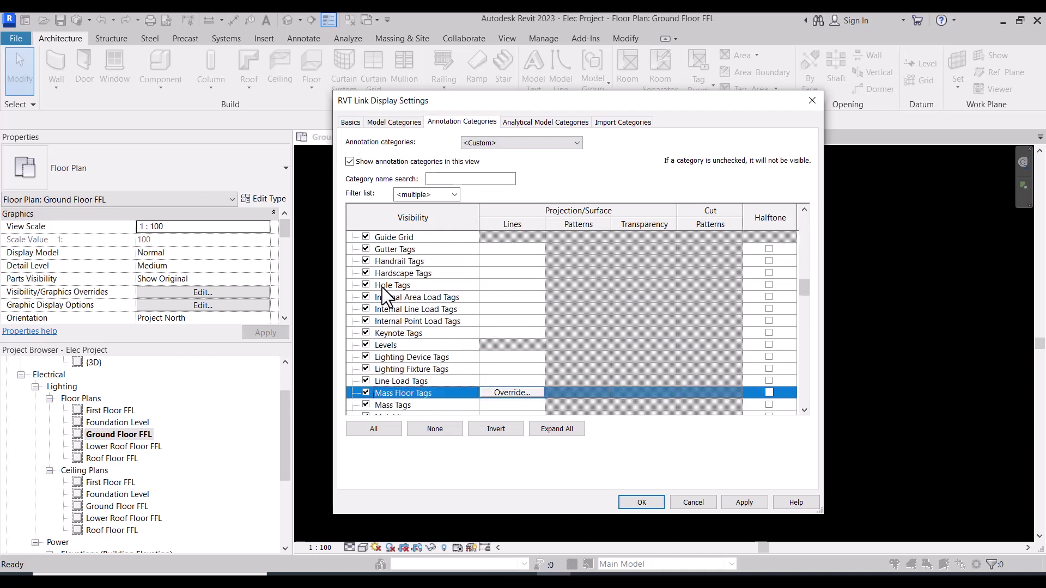
{"action": "scroll", "coordinate": [420, 340], "scroll_direction": "down", "scroll_amount": 2}
{"action": "left_click", "coordinate": [366, 368]}
{"action": "left_click", "coordinate": [409, 283]}
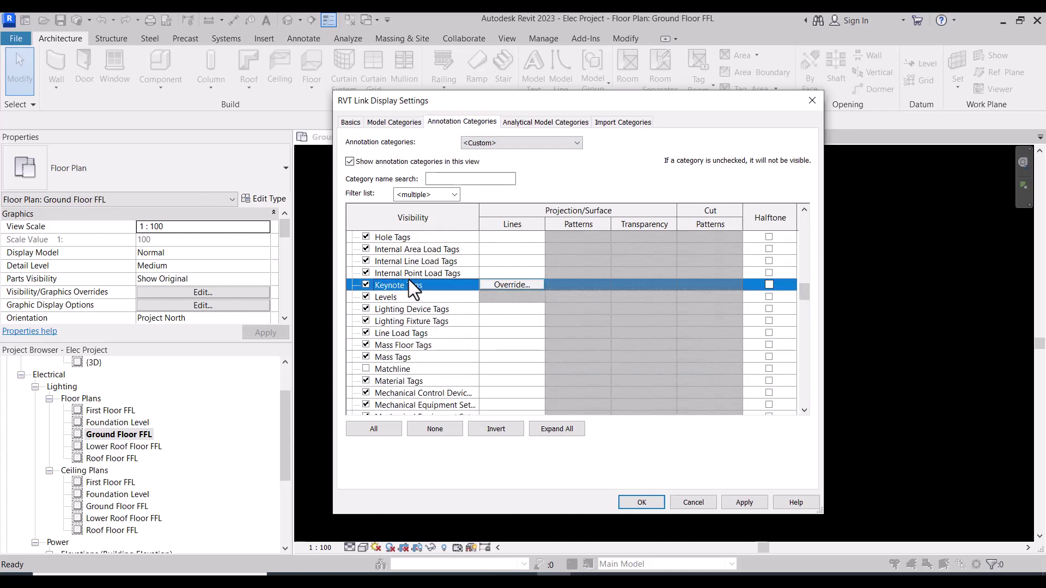
{"action": "key", "text": "s"}
{"action": "scroll", "coordinate": [417, 311], "scroll_direction": "down", "scroll_amount": 1}
{"action": "scroll", "coordinate": [389, 354], "scroll_direction": "down", "scroll_amount": 1}
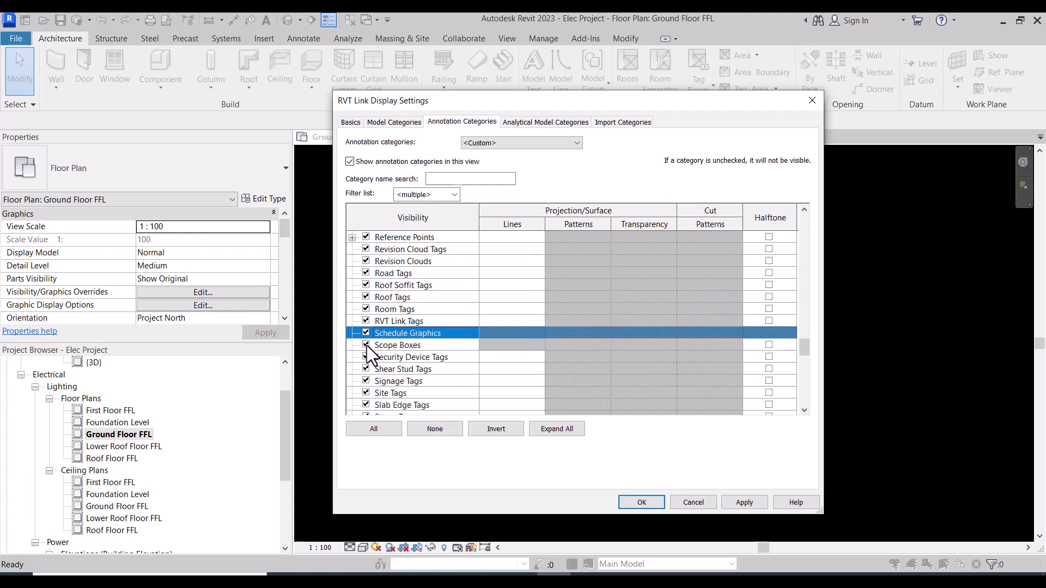
{"action": "left_click", "coordinate": [366, 344]}
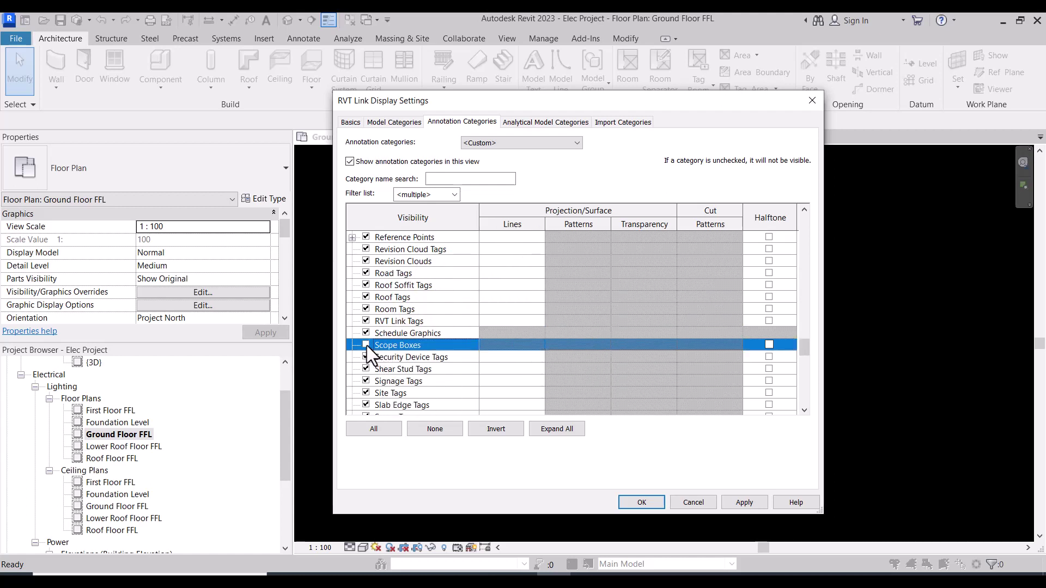
{"action": "left_click", "coordinate": [646, 501]}
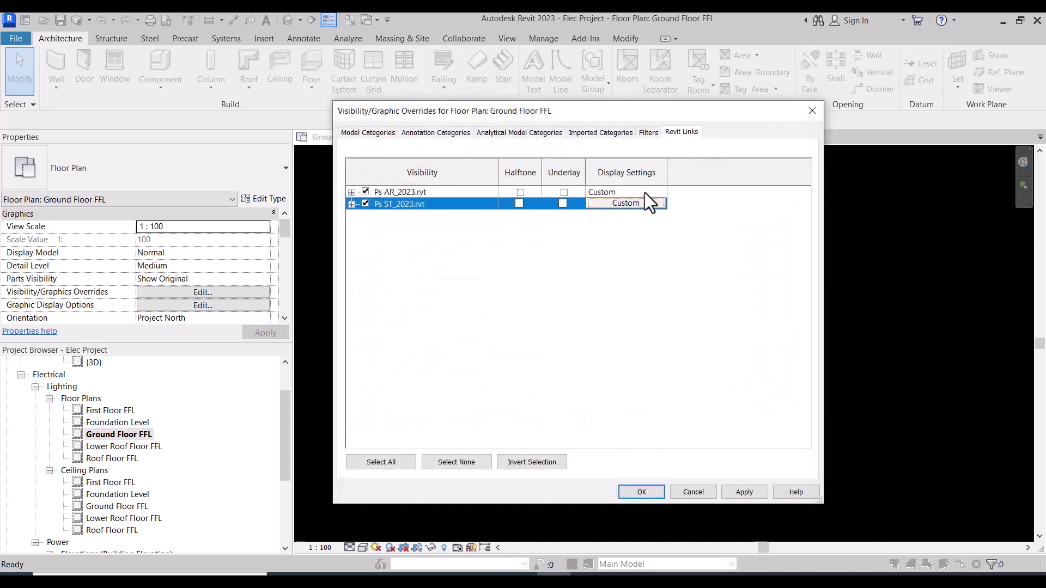
{"action": "left_click", "coordinate": [642, 492]}
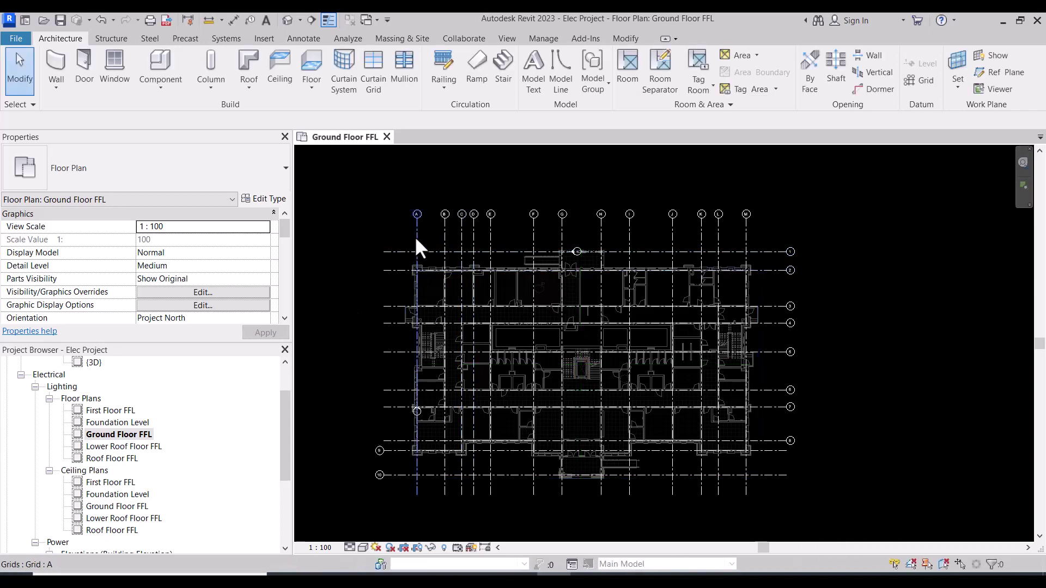
Inspect grid lines B to D, then pan the Ground Floor FFL plan slightly down.
{"action": "left_click", "coordinate": [443, 236]}
{"action": "left_click", "coordinate": [462, 233]}
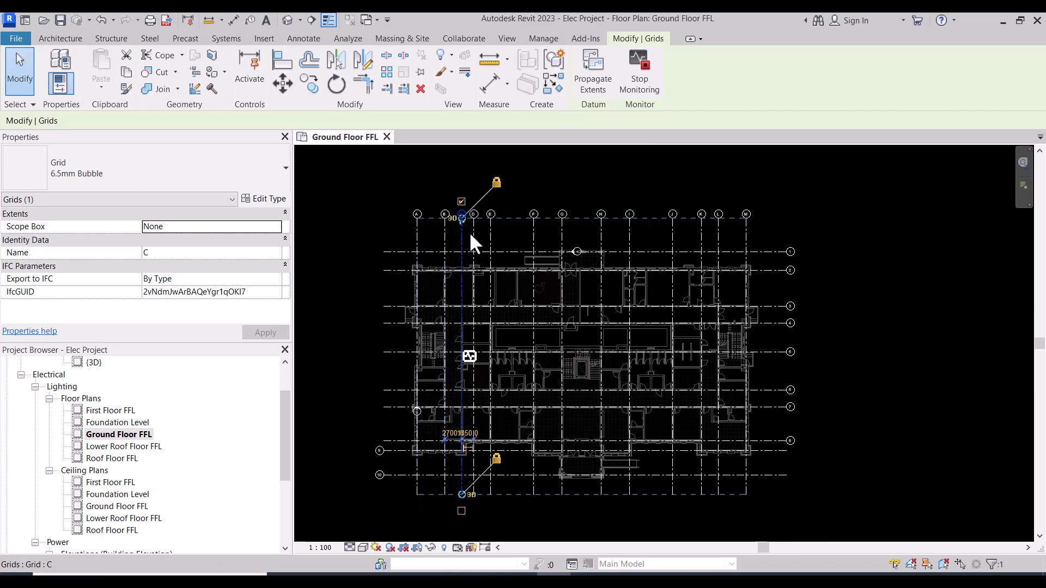
{"action": "left_click", "coordinate": [357, 241]}
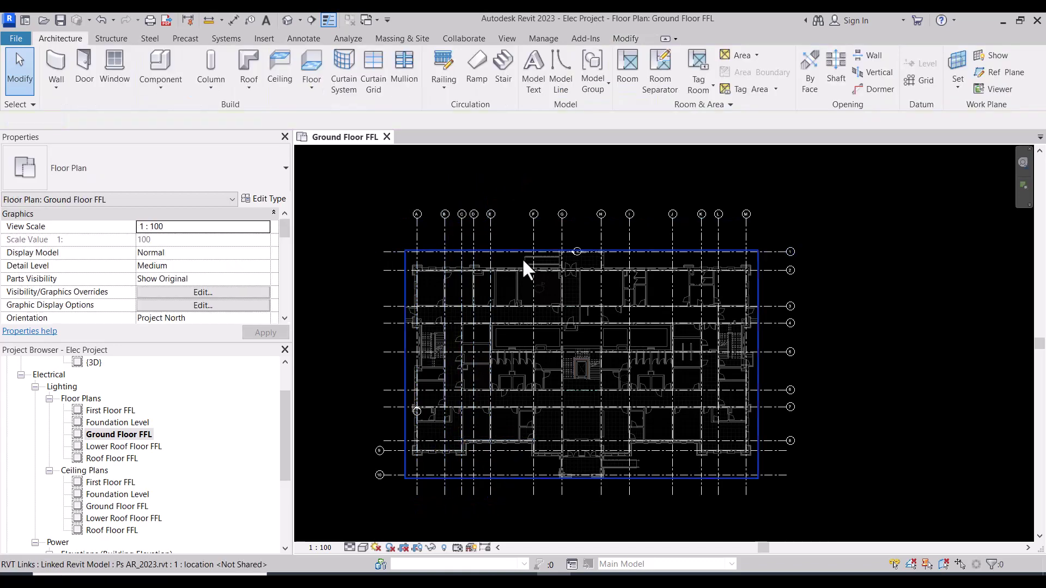
{"action": "scroll", "coordinate": [522, 257], "scroll_direction": "down", "scroll_amount": 2}
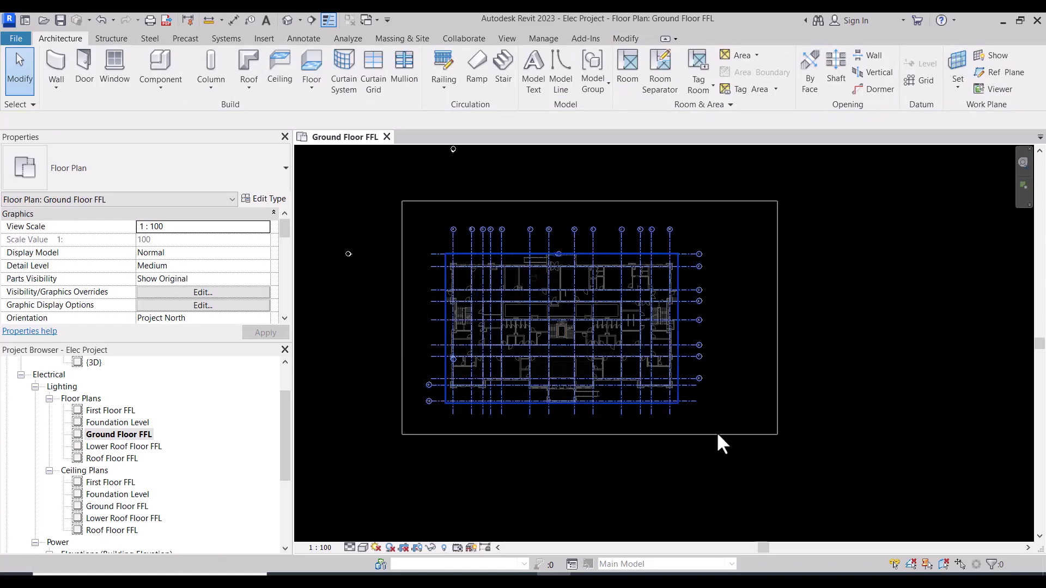
{"action": "left_click_drag", "start_coordinate": [401, 199], "coordinate": [717, 431]}
{"action": "left_click", "coordinate": [444, 180]}
{"action": "scroll", "coordinate": [532, 360], "scroll_direction": "up", "scroll_amount": 4}
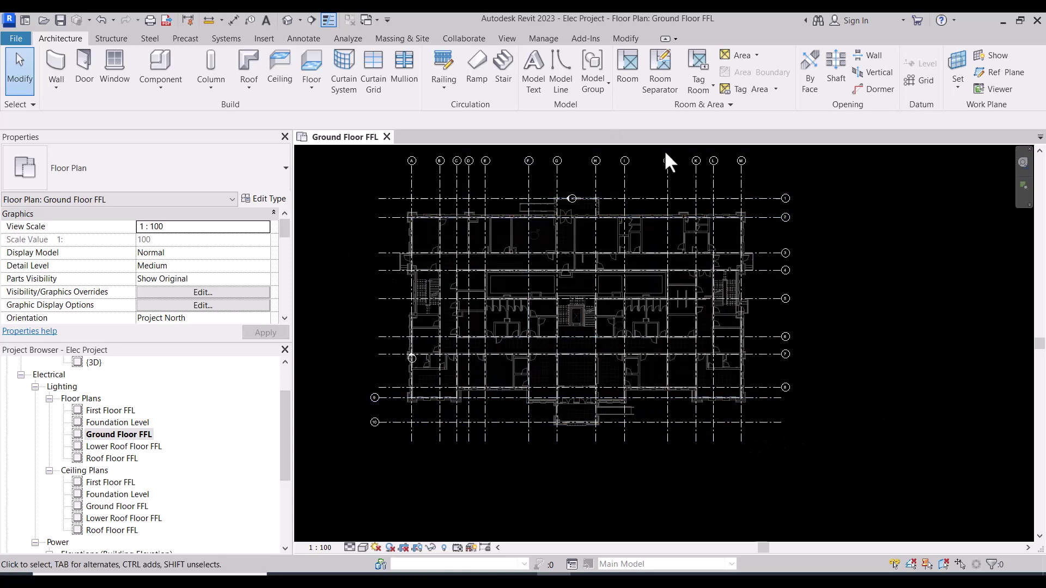
{"action": "scroll", "coordinate": [665, 300], "scroll_direction": "down", "scroll_amount": 3}
{"action": "middle_click_drag", "start_coordinate": [545, 448], "coordinate": [560, 496]}
{"action": "scroll", "coordinate": [580, 405], "scroll_direction": "up", "scroll_amount": 1}
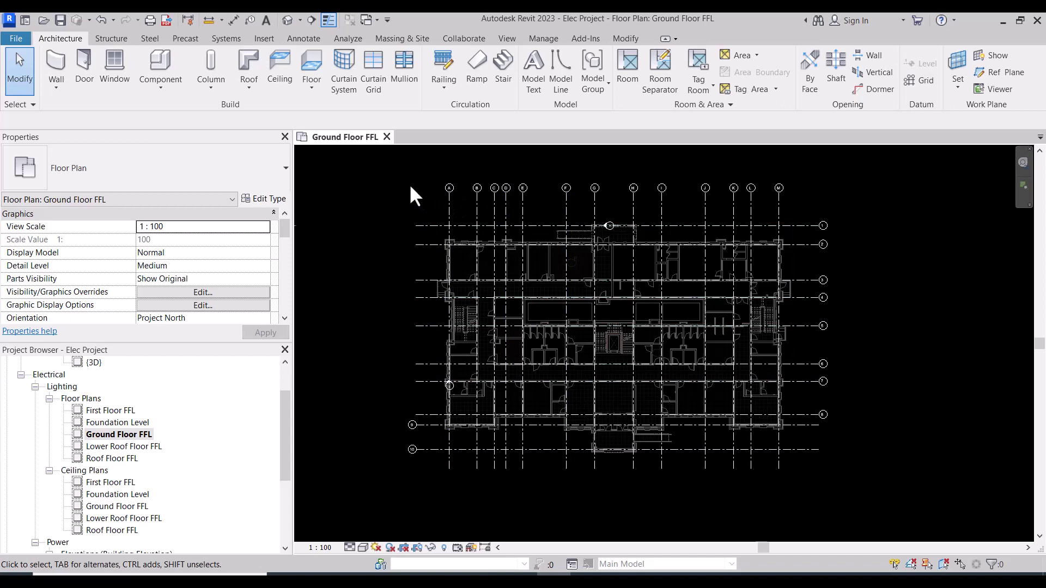
{"action": "middle_click_drag", "start_coordinate": [416, 217], "coordinate": [420, 245]}
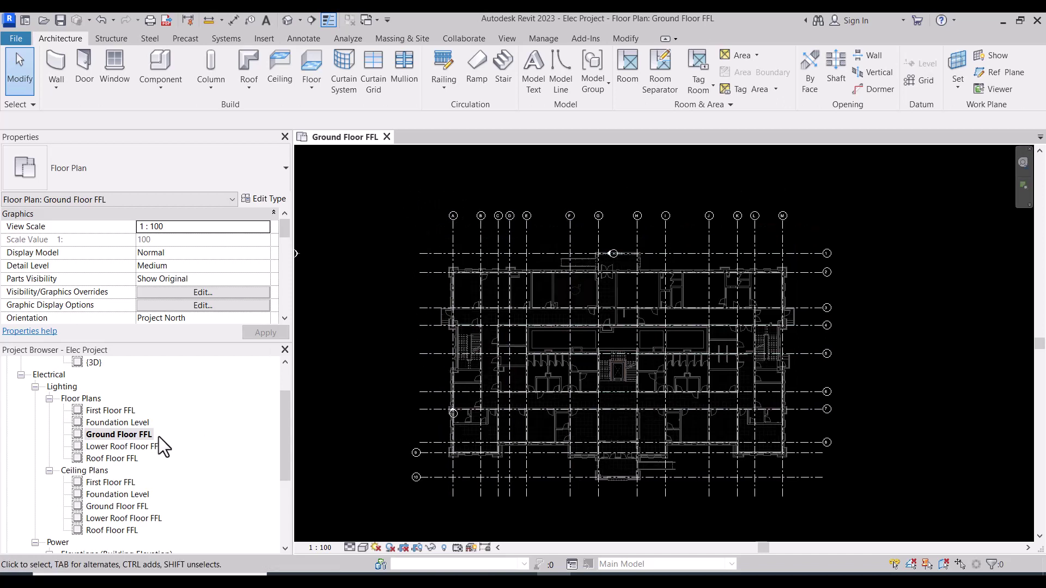
Open the First Floor FFL plan, then return to the Ground Floor FFL tab.
{"action": "double_click", "coordinate": [119, 411]}
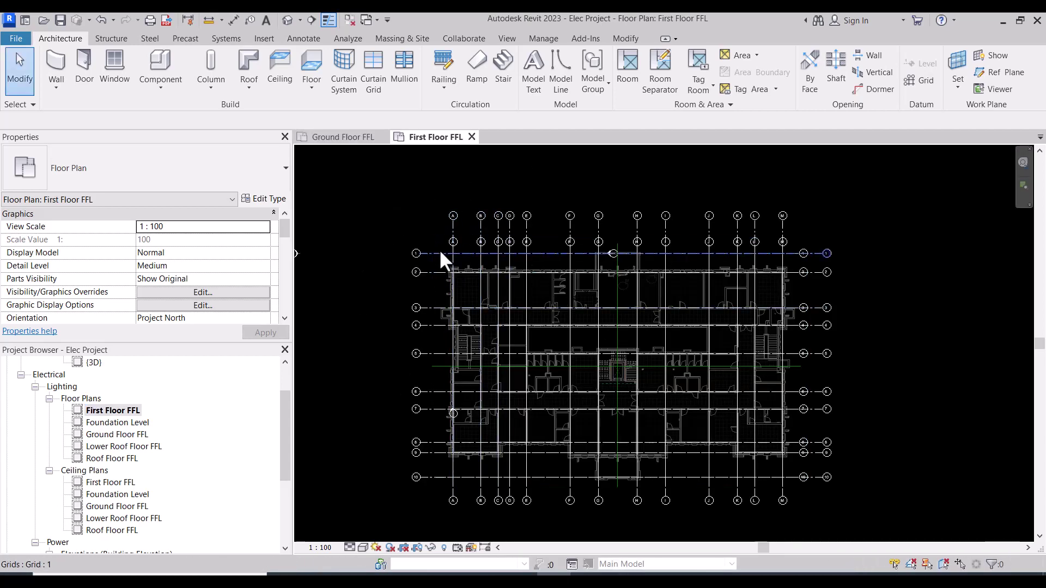
{"action": "left_click", "coordinate": [343, 137]}
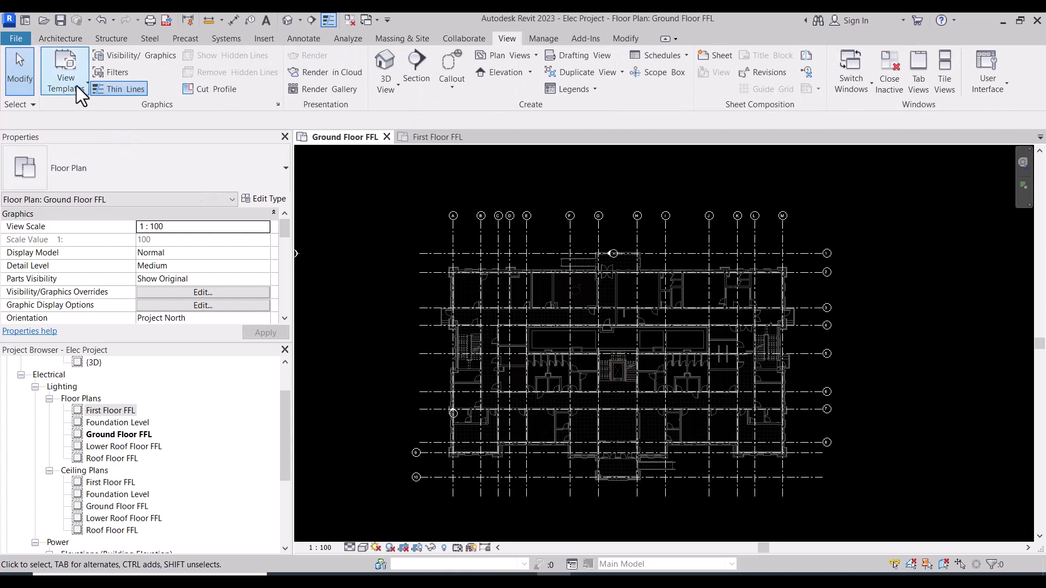
Create the view template 'Initial EL Template' from the Ground Floor FFL view.
{"action": "left_click", "coordinate": [77, 87]}
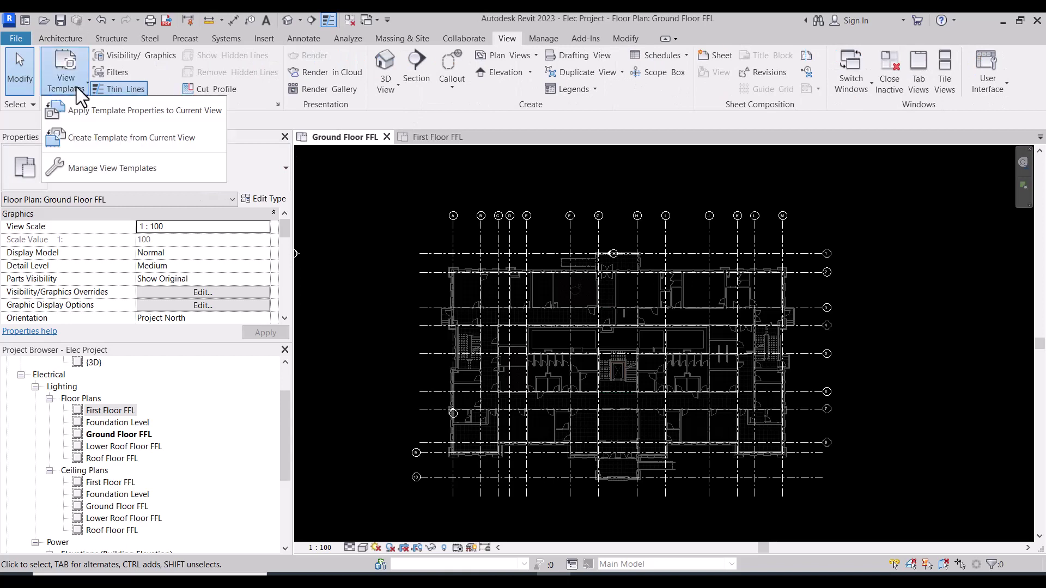
{"action": "left_click", "coordinate": [93, 141]}
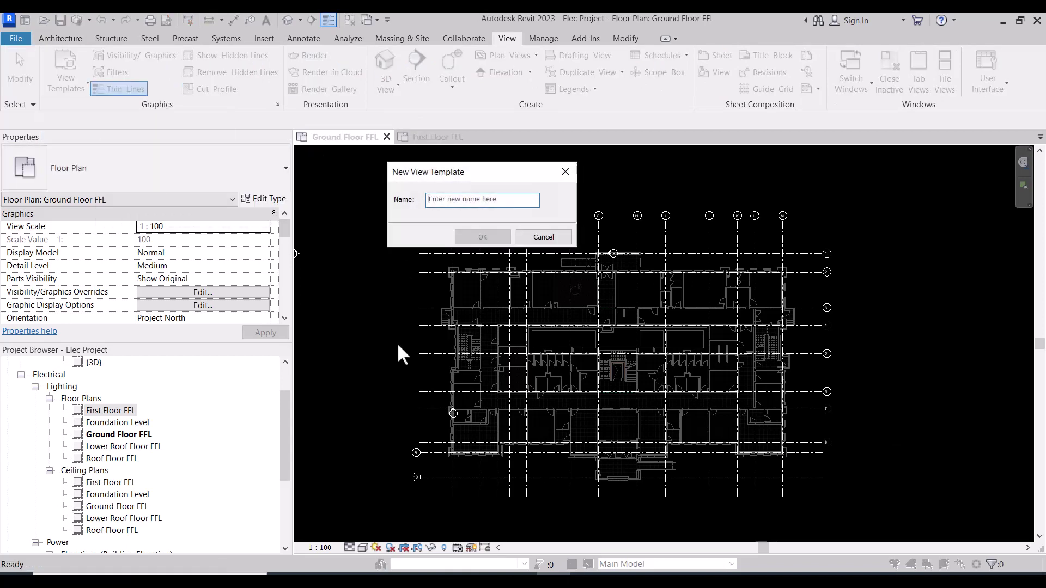
{"action": "type", "text": "In"}
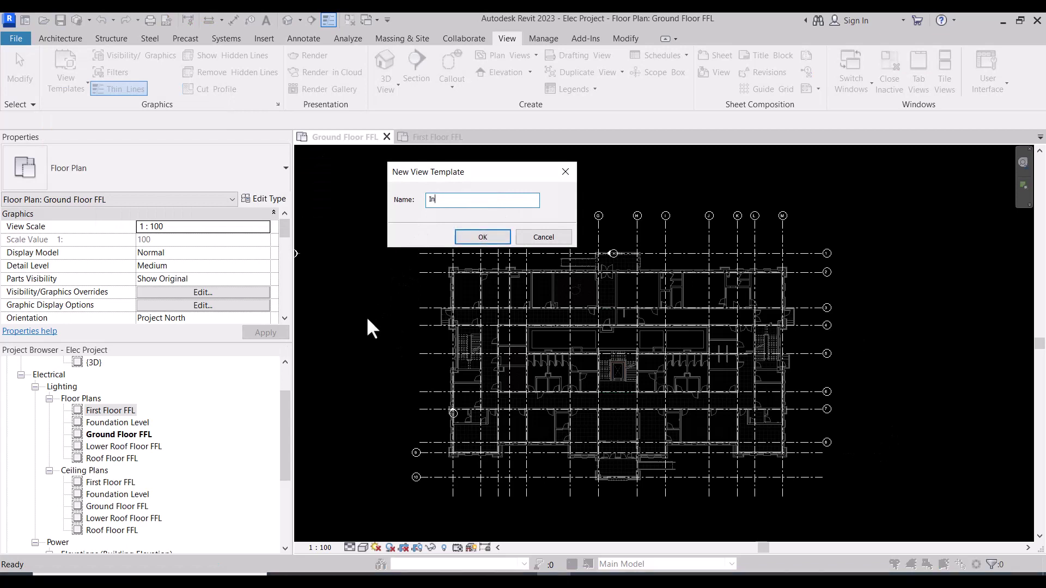
{"action": "type", "text": "itia"}
{"action": "type", "text": "empl"}
{"action": "type", "text": "ate"}
{"action": "type", "text": "L"}
{"action": "left_click", "coordinate": [483, 238]}
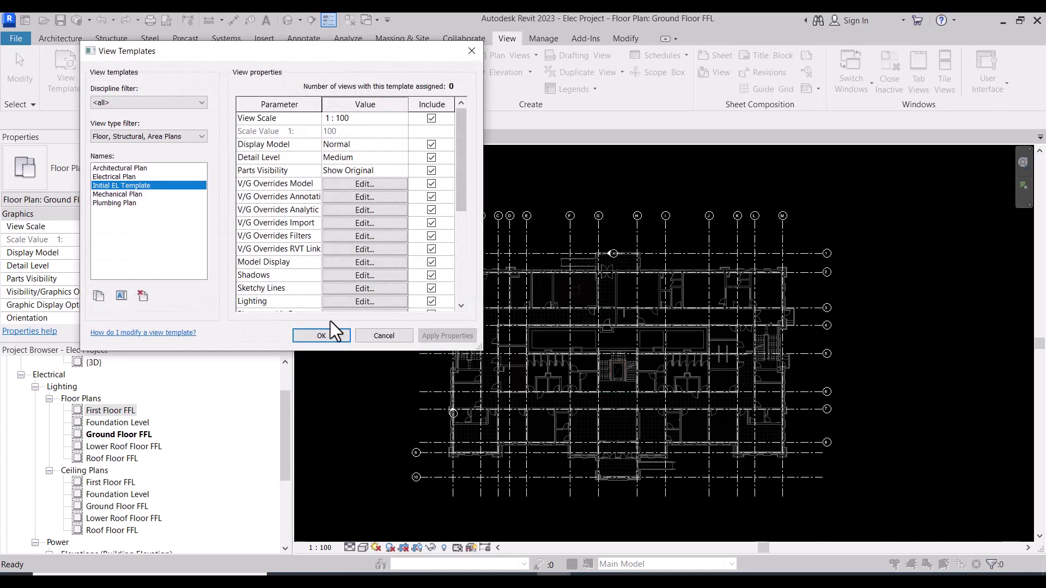
{"action": "left_click", "coordinate": [330, 334]}
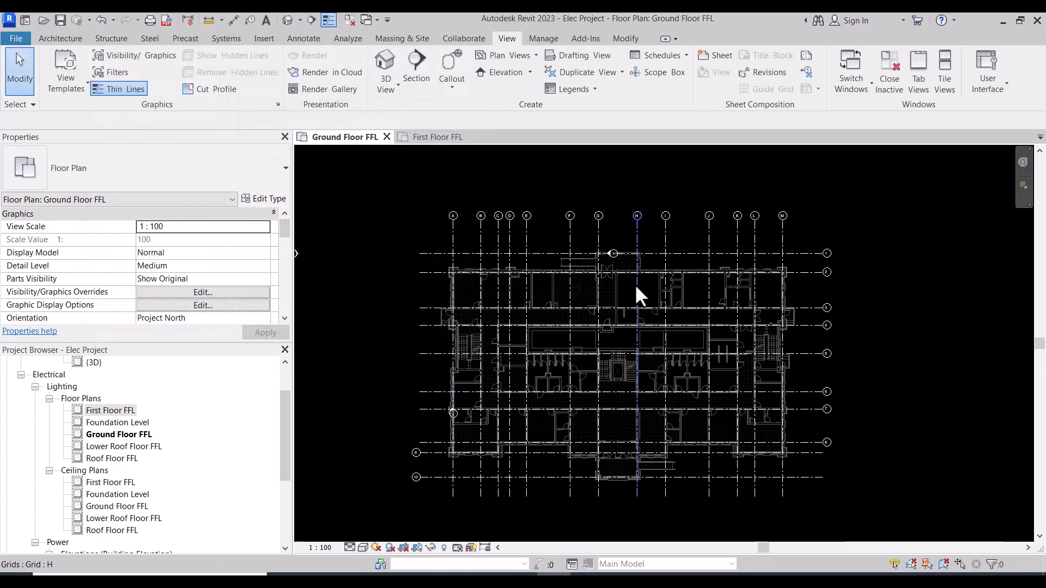
Open First Floor FFL from Lighting > Floor Plans in the Project Browser.
{"action": "scroll", "coordinate": [599, 330], "scroll_direction": "up", "scroll_amount": 2}
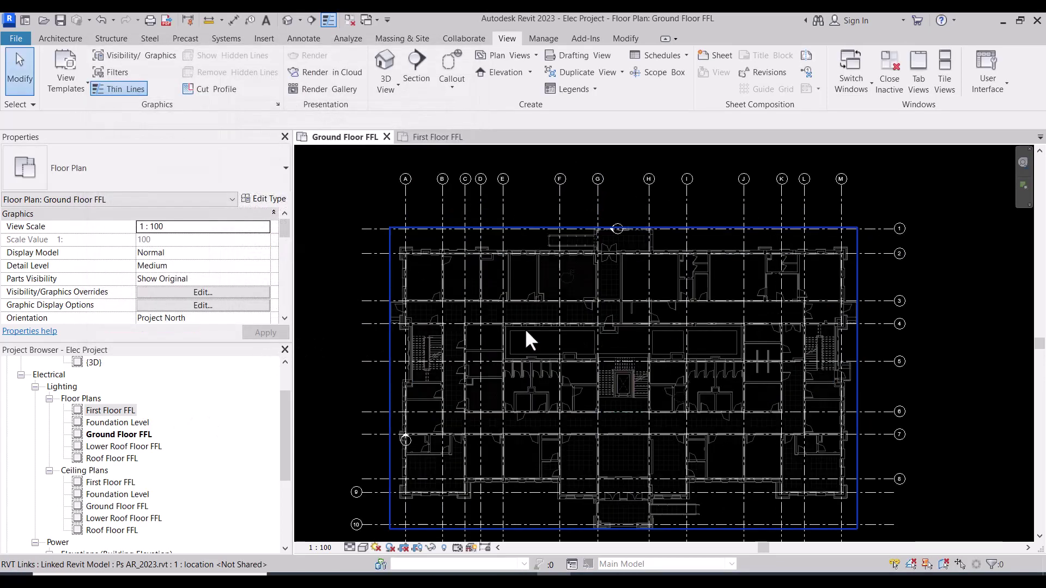
{"action": "scroll", "coordinate": [525, 326], "scroll_direction": "down", "scroll_amount": 1}
{"action": "double_click", "coordinate": [109, 411]}
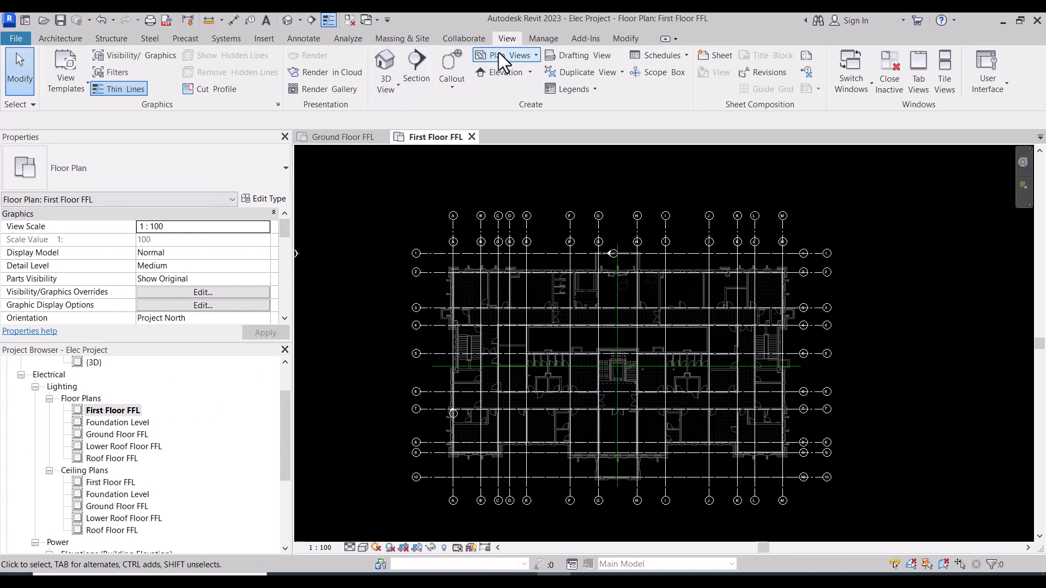
Apply 'Initial EL Template' to First Floor FFL via Apply Template Properties to Current View.
{"action": "left_click", "coordinate": [82, 85]}
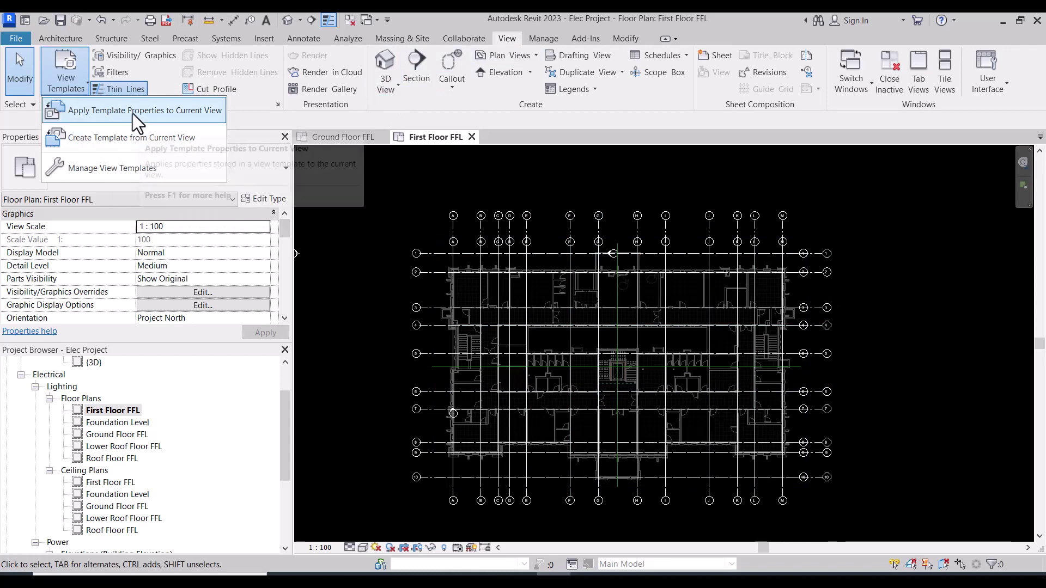
{"action": "left_click", "coordinate": [110, 109]}
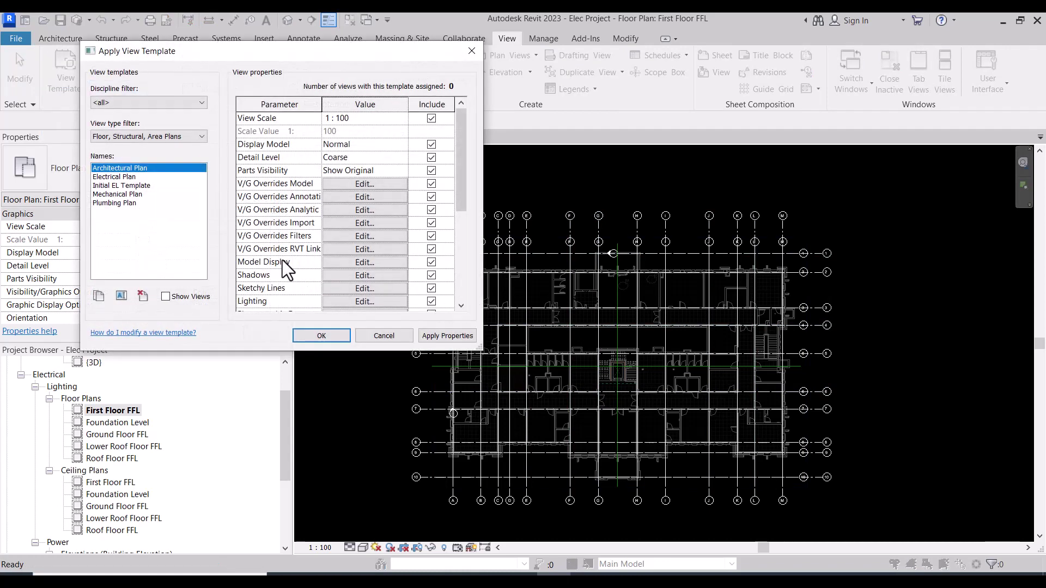
{"action": "left_click", "coordinate": [120, 186]}
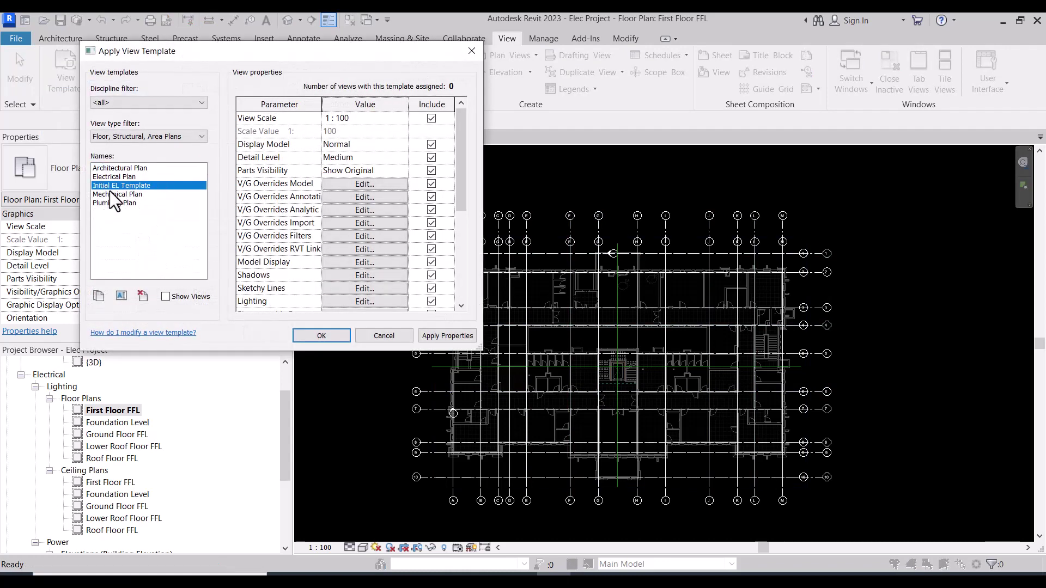
{"action": "left_click", "coordinate": [324, 336]}
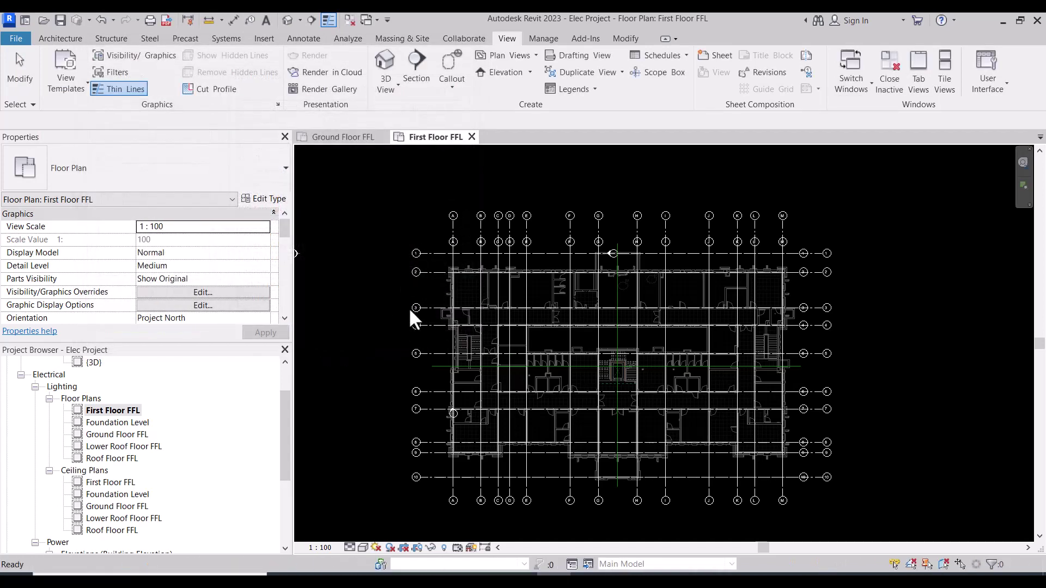
Switch between the Ground Floor FFL and First Floor FFL tabs to compare their grids.
{"action": "left_click", "coordinate": [345, 138]}
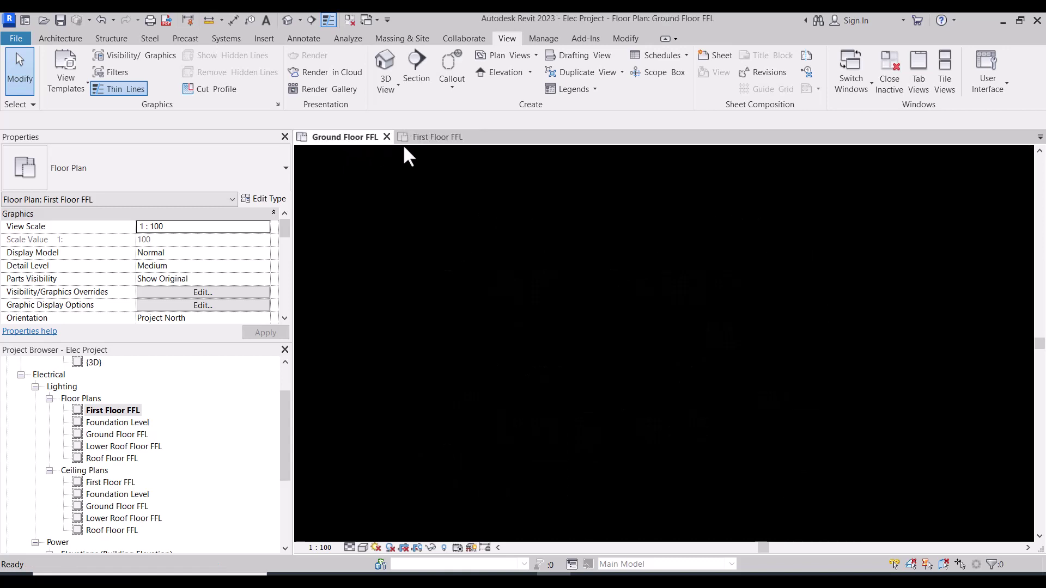
{"action": "left_click", "coordinate": [436, 137]}
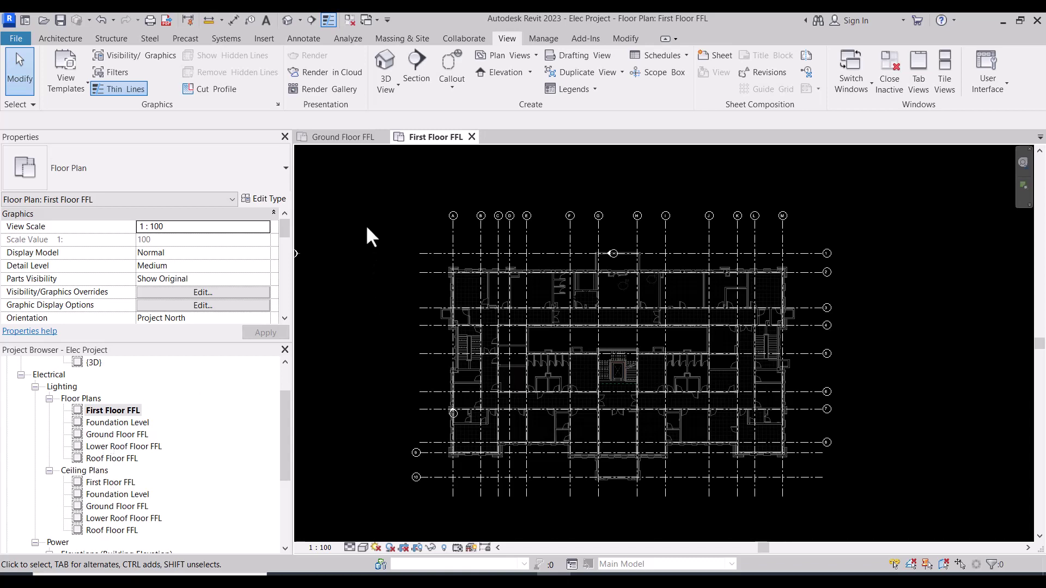
{"action": "left_click", "coordinate": [364, 137]}
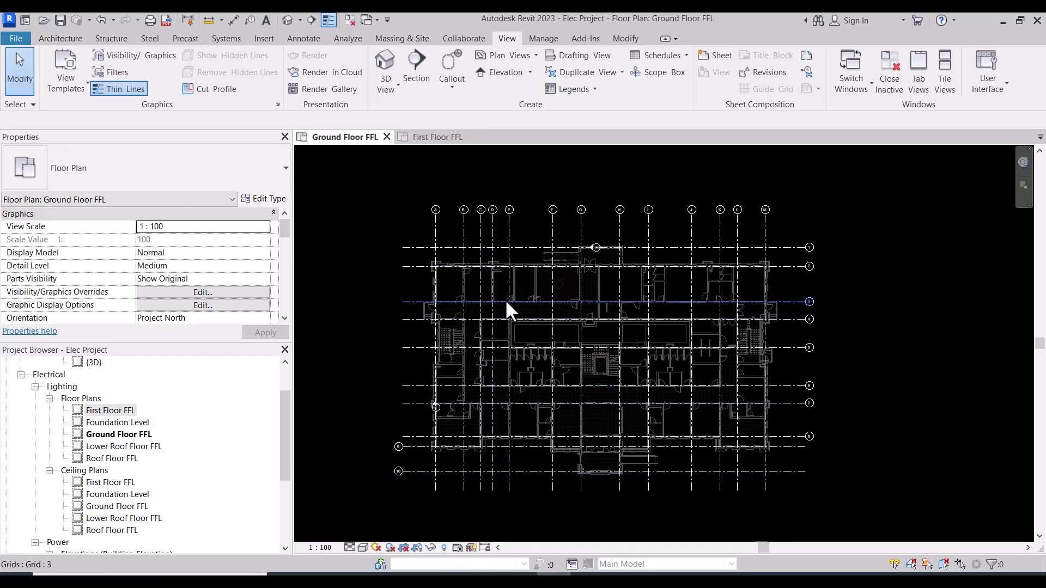
{"action": "left_click", "coordinate": [74, 84]}
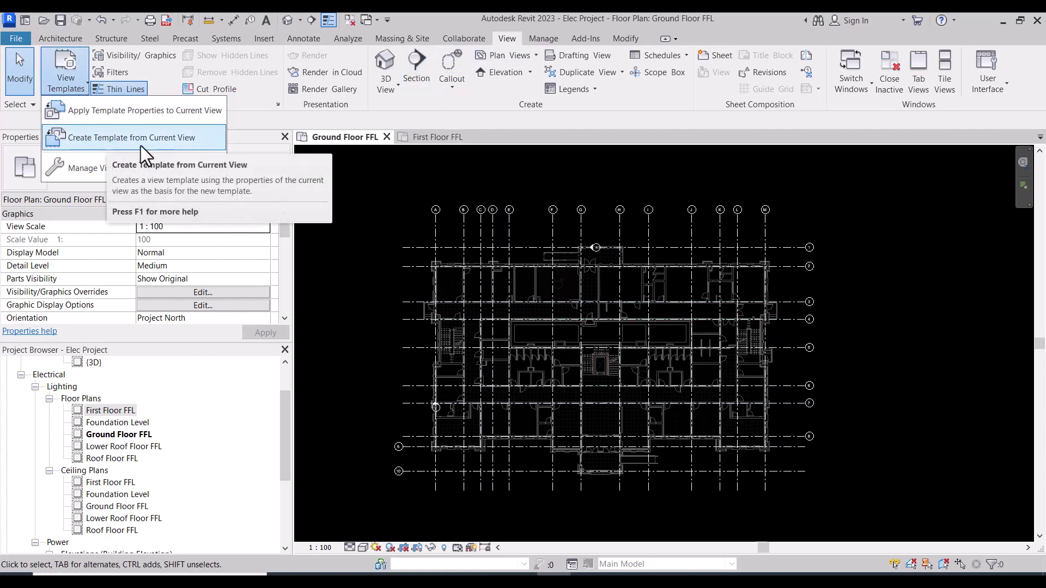
{"action": "left_click", "coordinate": [406, 139]}
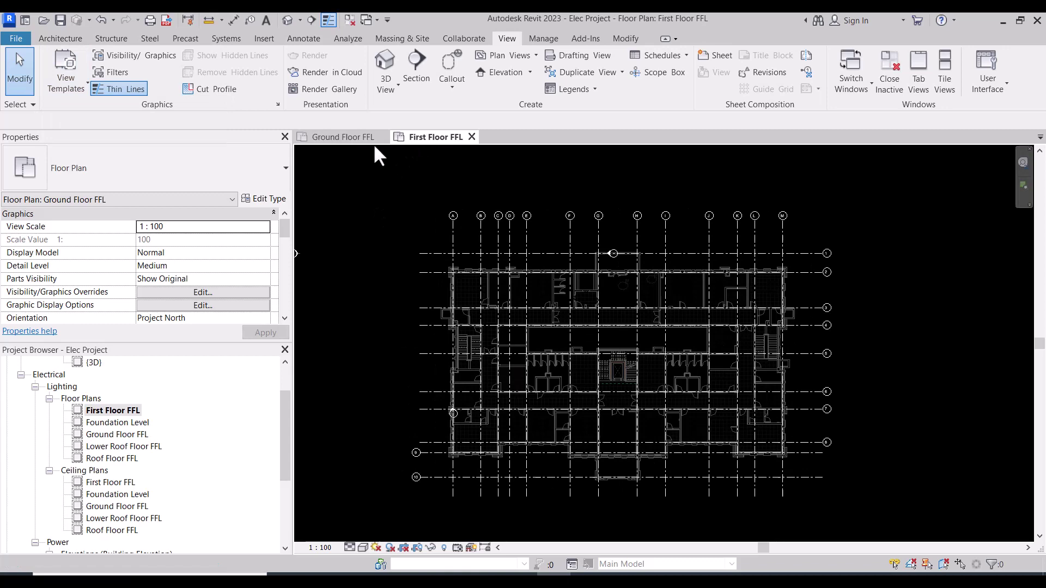
Open and dismiss the view template menu, then zoom the First Floor FFL plan.
{"action": "left_click", "coordinate": [83, 89]}
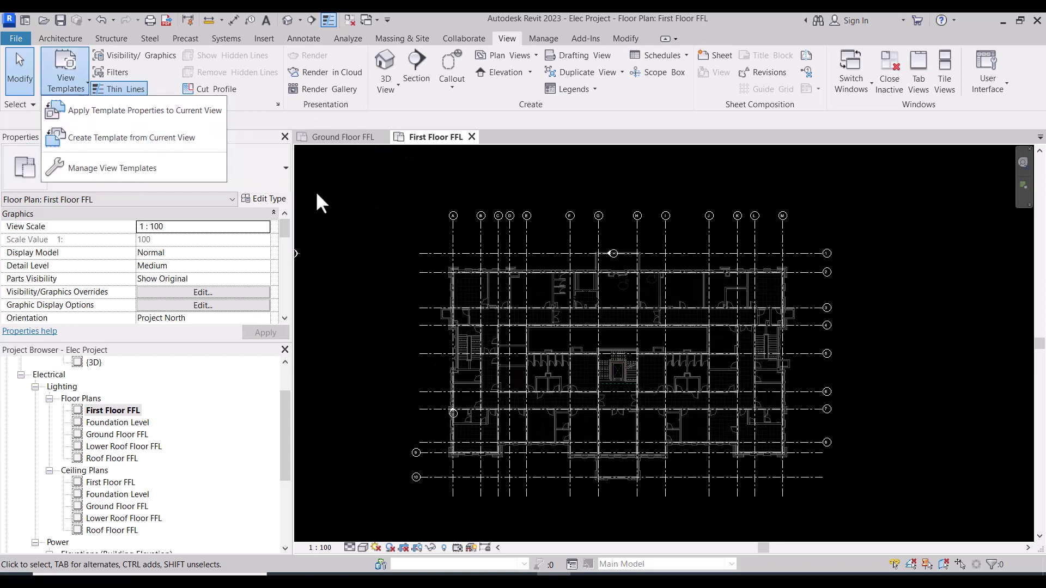
{"action": "left_click", "coordinate": [372, 250]}
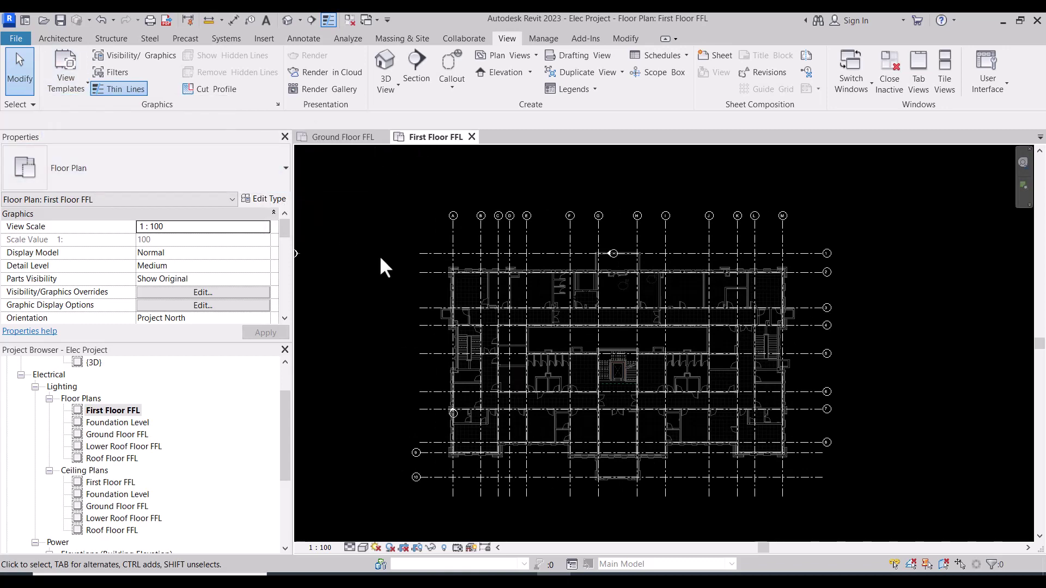
{"action": "scroll", "coordinate": [645, 373], "scroll_direction": "up", "scroll_amount": 2}
{"action": "scroll", "coordinate": [626, 349], "scroll_direction": "down", "scroll_amount": 1}
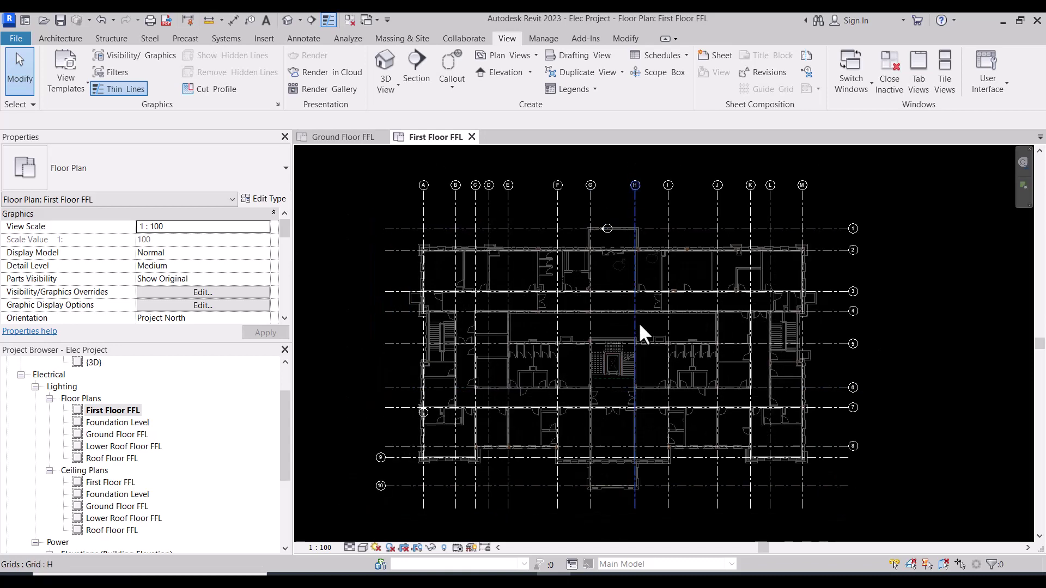
{"action": "scroll", "coordinate": [447, 327], "scroll_direction": "down", "scroll_amount": 1}
{"action": "scroll", "coordinate": [377, 284], "scroll_direction": "up", "scroll_amount": 1}
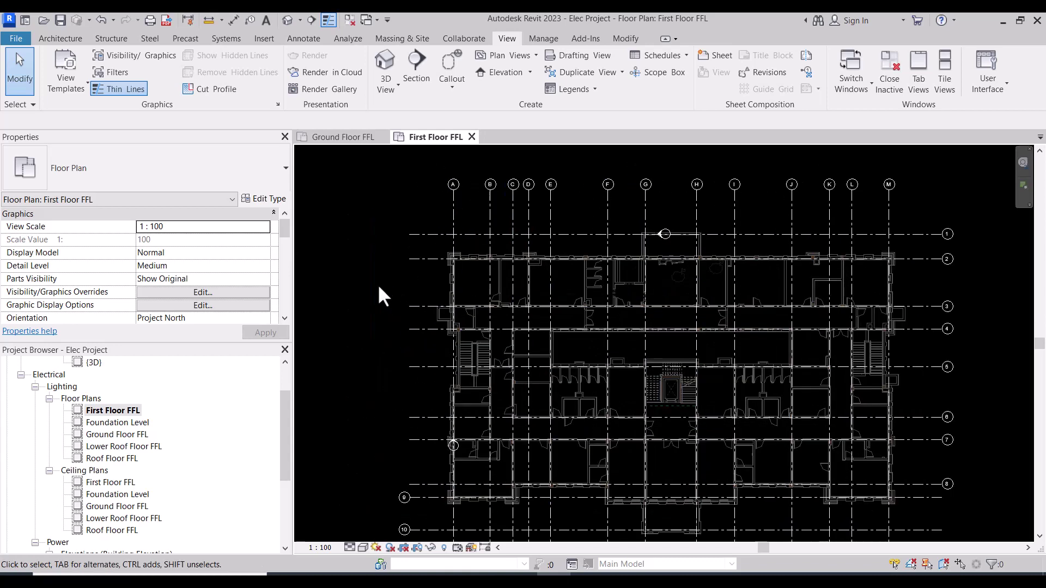
{"action": "scroll", "coordinate": [378, 283], "scroll_direction": "up", "scroll_amount": 1}
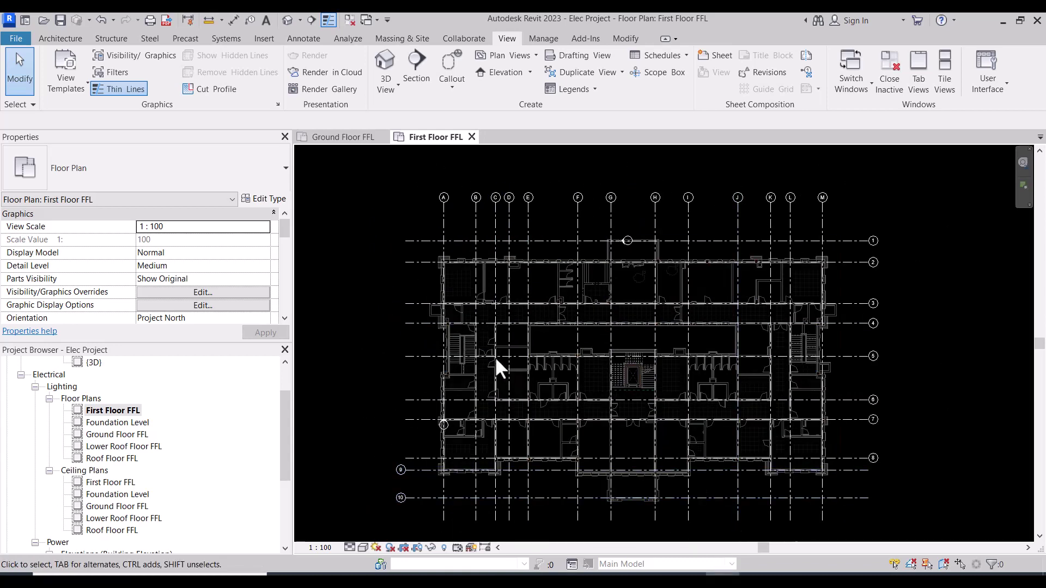